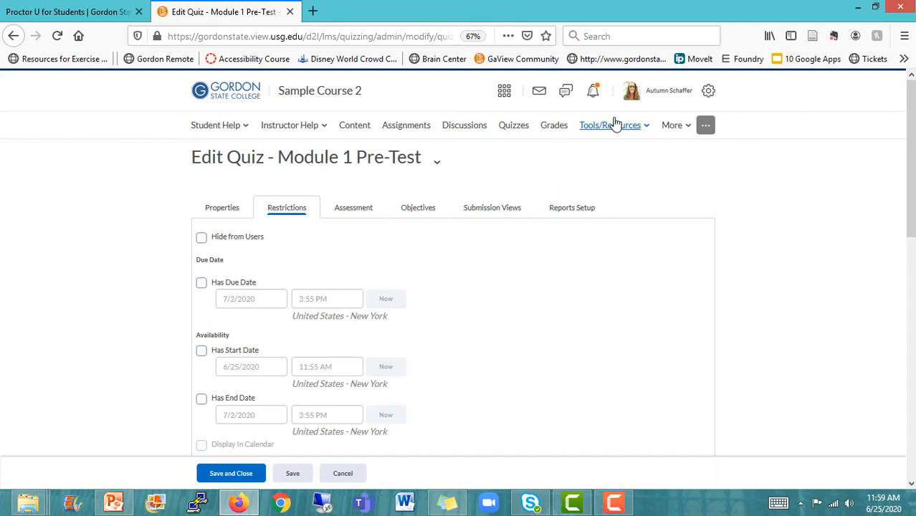
Step: Open ProctorU from the course's tools and start a new exam for Gordon State College
click(610, 128)
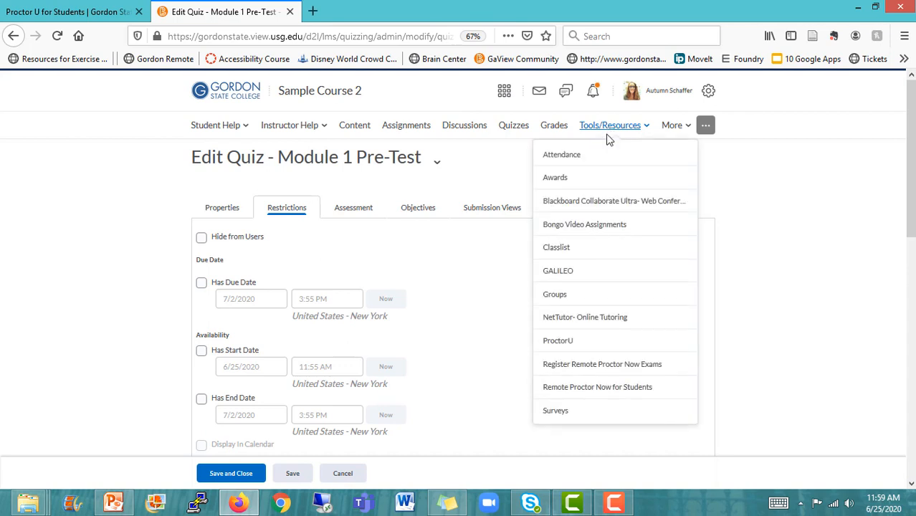
click(562, 343)
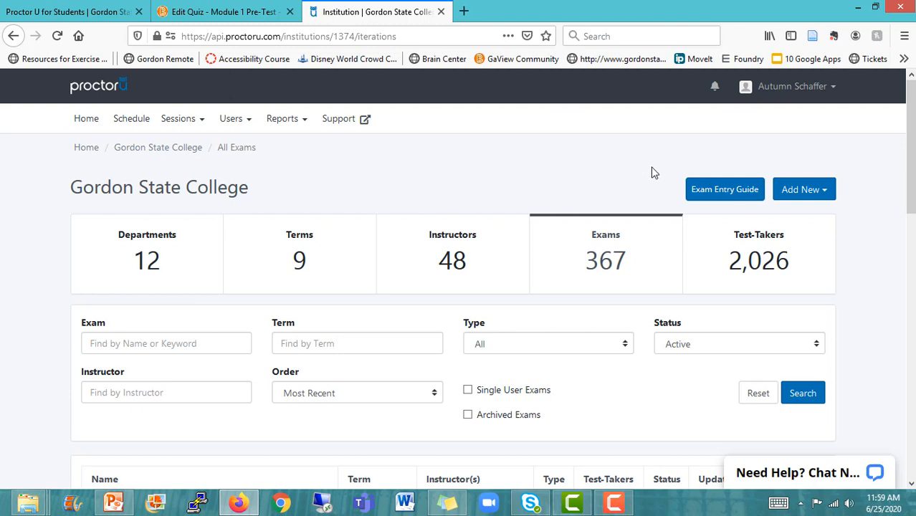
click(811, 192)
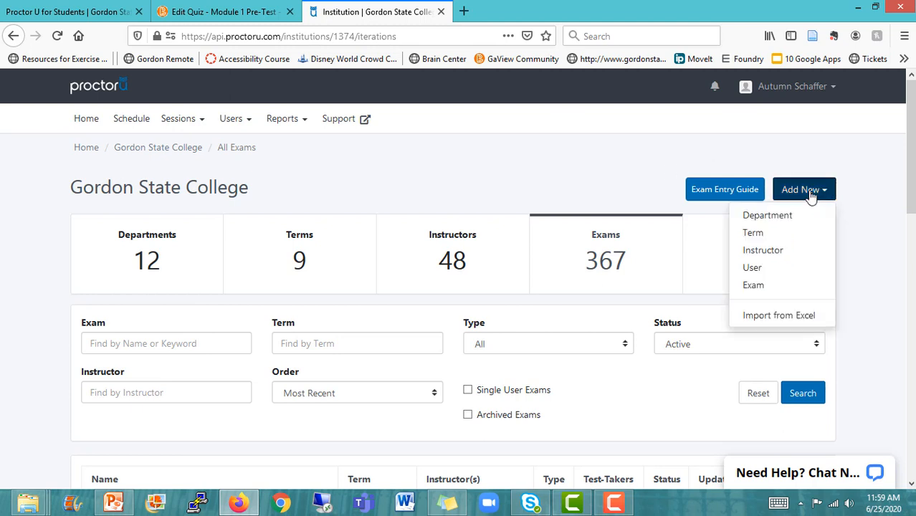
click(767, 287)
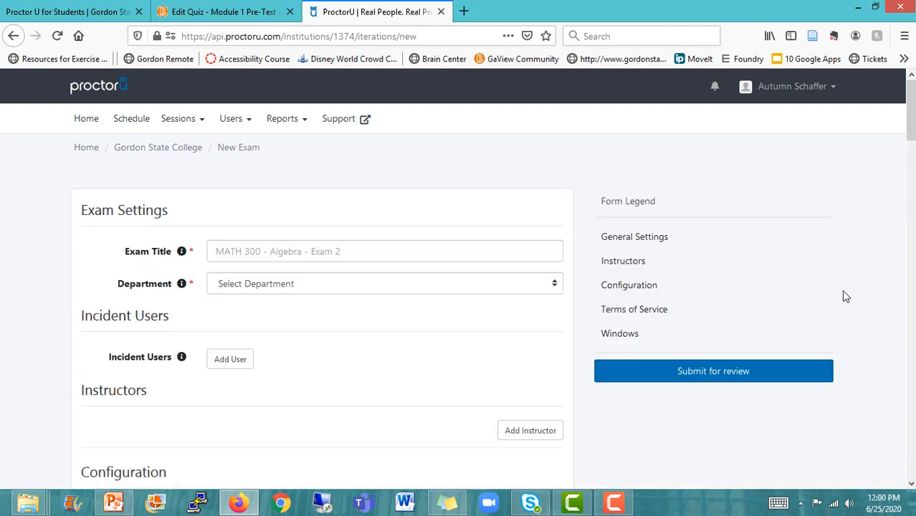
Step: Title the exam with the instructor's surname followed by "-EDUC2110A-Summer2020-Quiz 4"
click(394, 252)
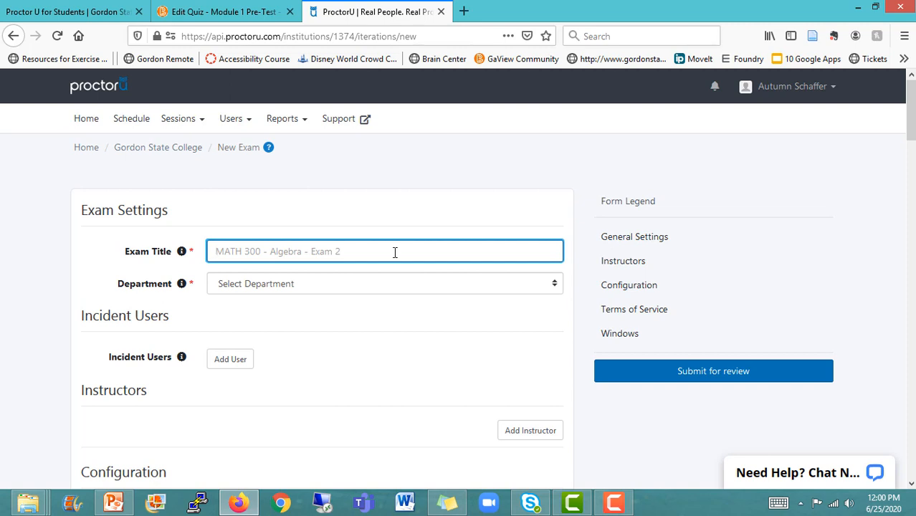
text(Schaffer)
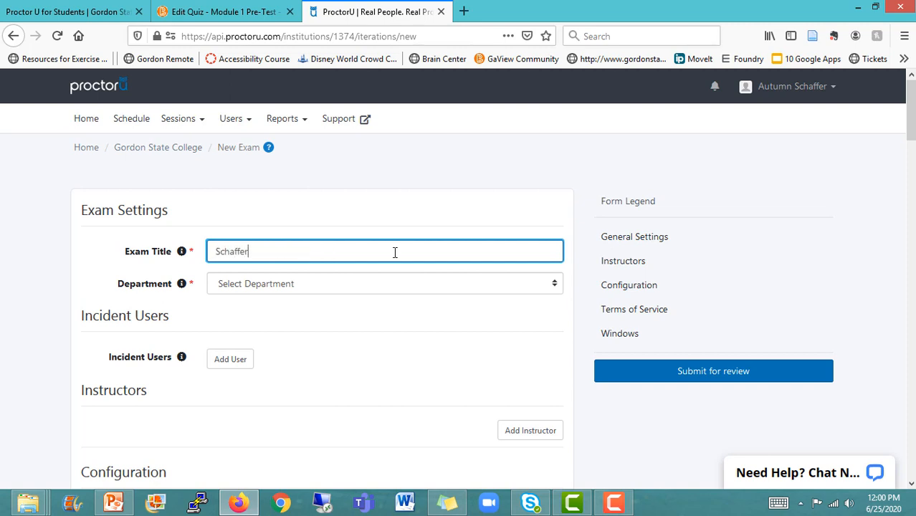
text(-EDUC)
text(22)
text(10A-)
text(Summer20)
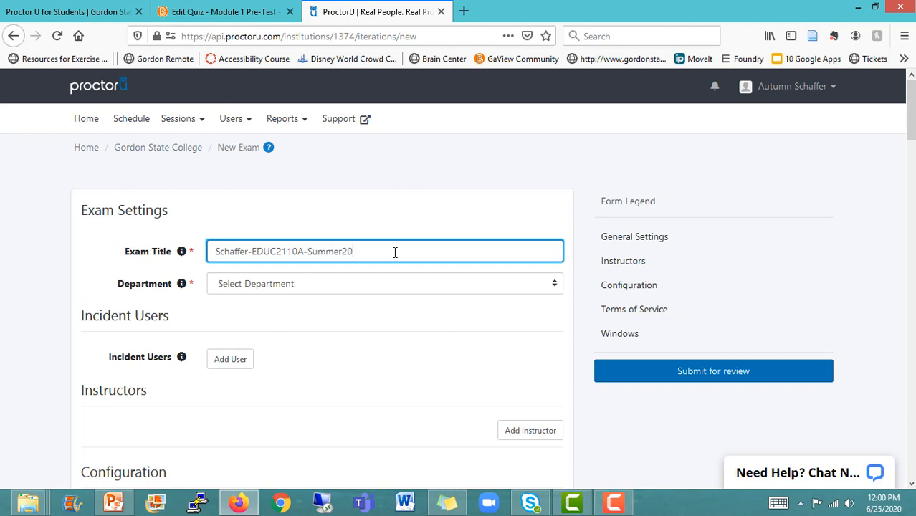
text(20-Quiz 4)
Step: Assign the exam to the Education department
click(290, 284)
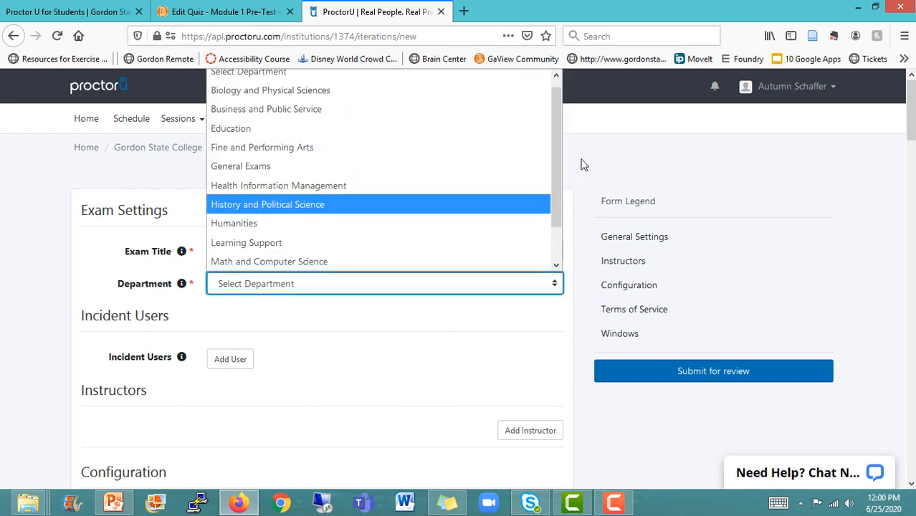
mouse_move(560, 136)
mouse_down()
mouse_move(560, 186)
mouse_move(569, 126)
mouse_up()
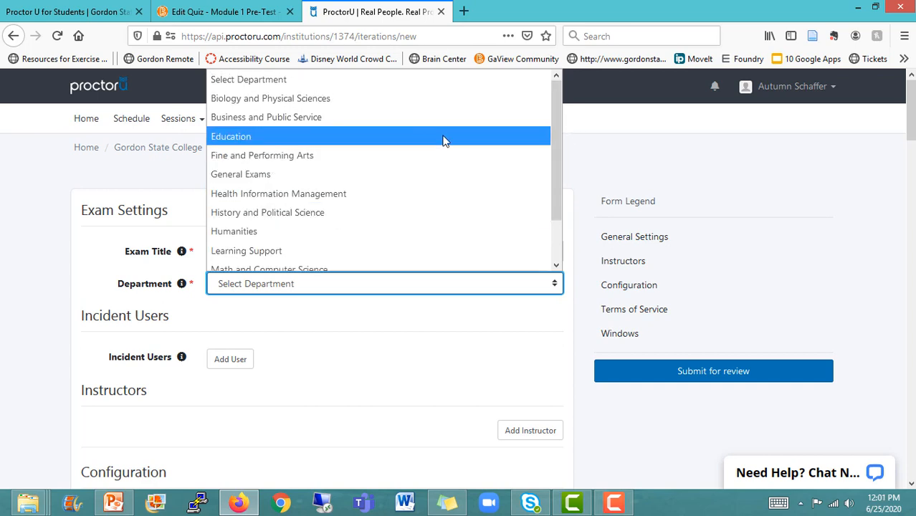
click(443, 140)
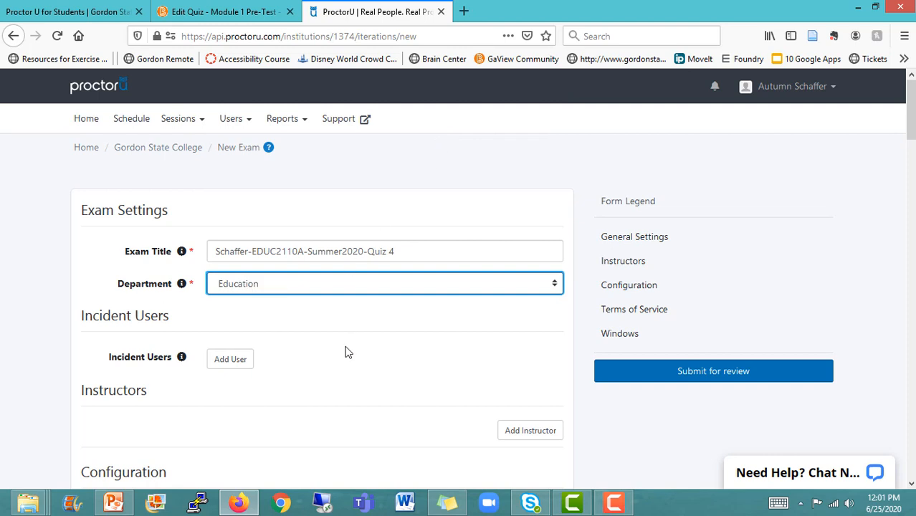
Step: Add the instructor's own user account as an incident user to be notified about incidents during the exam
scroll(346, 351, down, 1)
scroll(346, 351, down, 2)
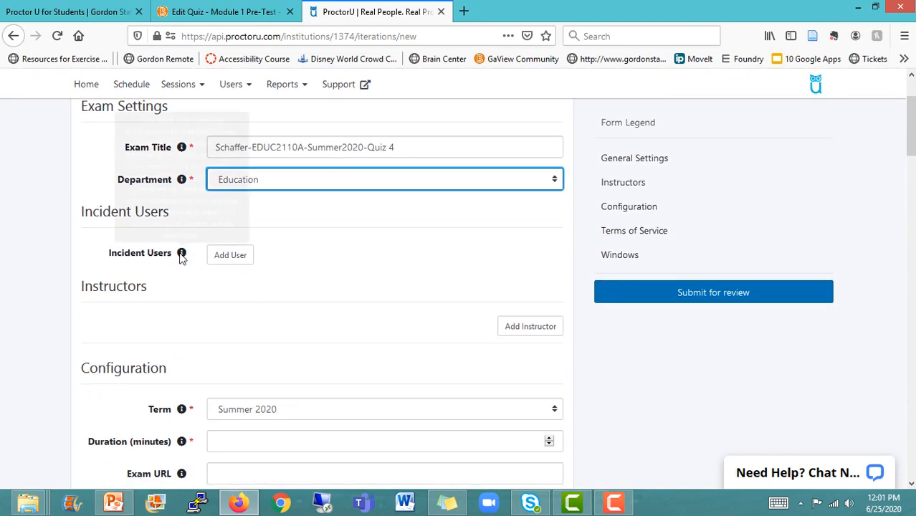
mouse_move(183, 258)
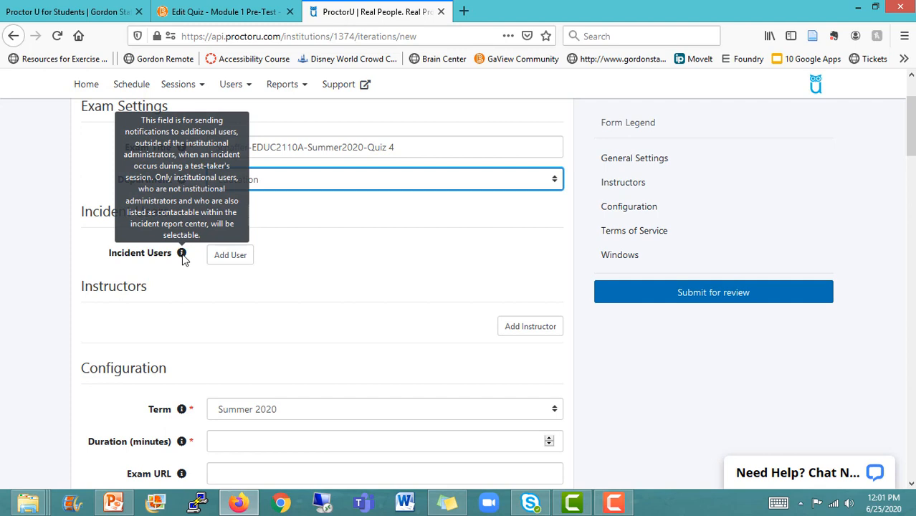
click(225, 260)
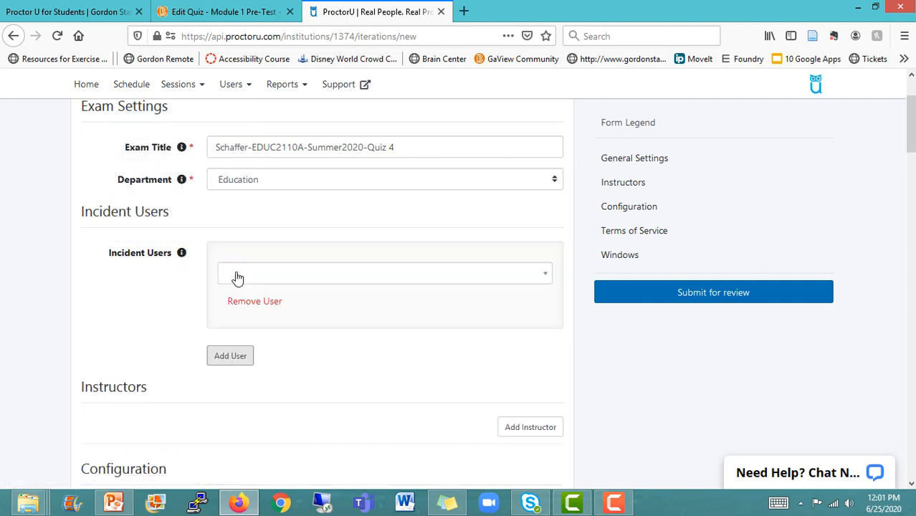
click(237, 278)
text(autumn)
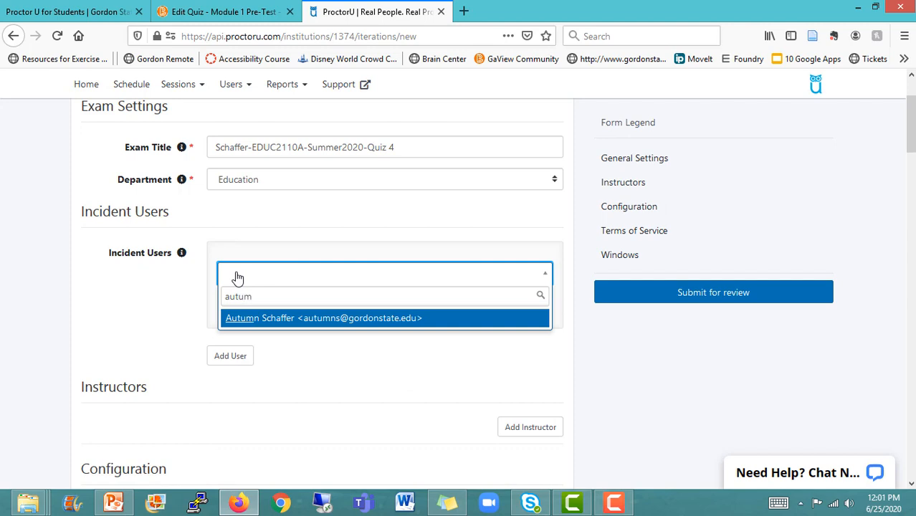
click(235, 321)
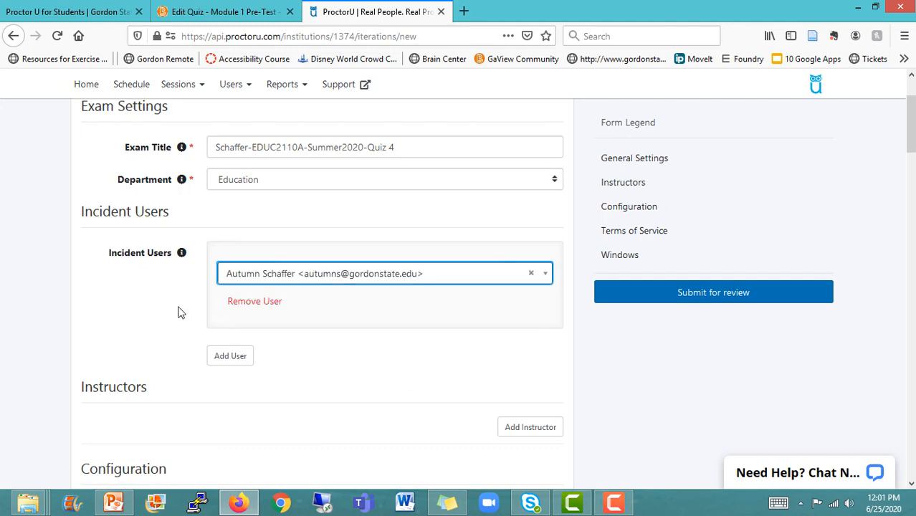
mouse_move(182, 254)
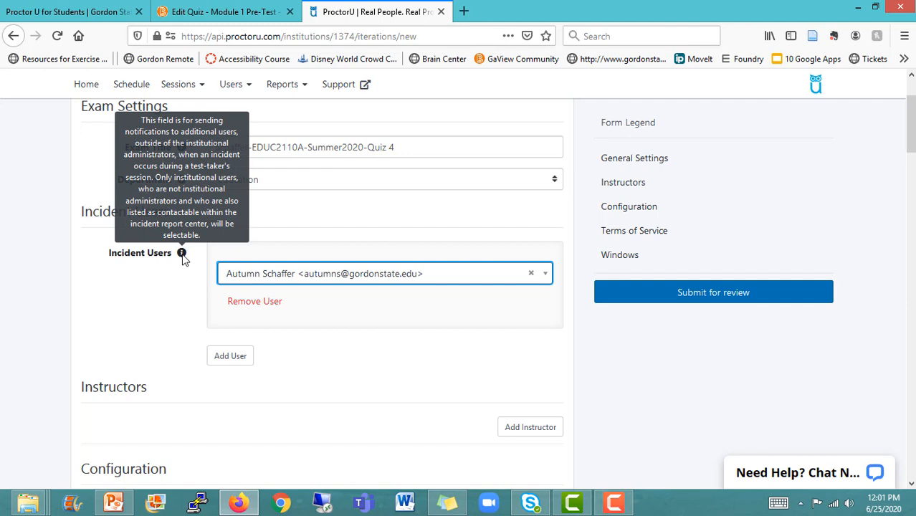
click(160, 297)
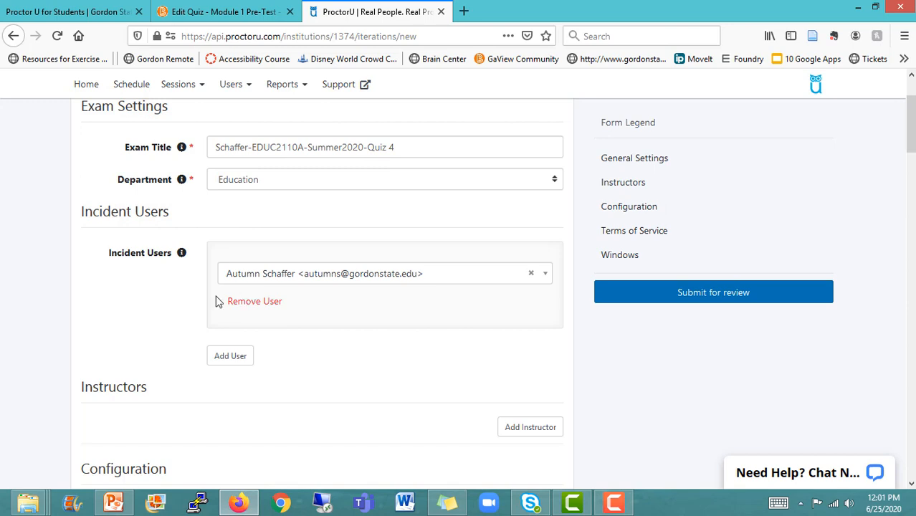
Step: Add an instructor entry to the exam with the instructor's own name selected
scroll(173, 306, down, 1)
scroll(173, 306, down, 2)
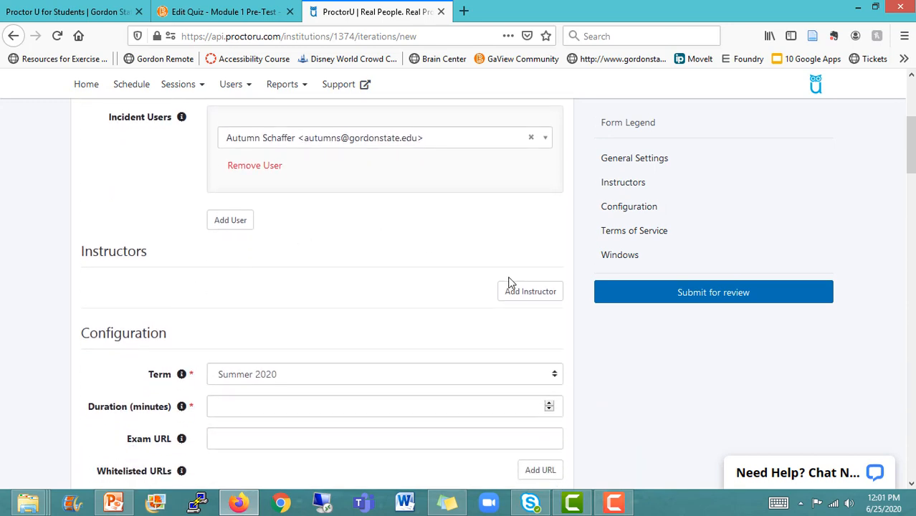
click(510, 283)
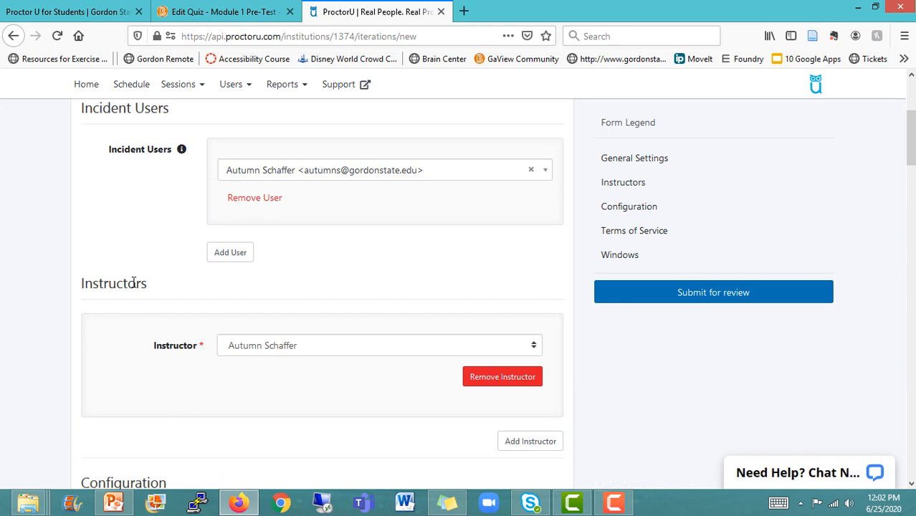
click(266, 345)
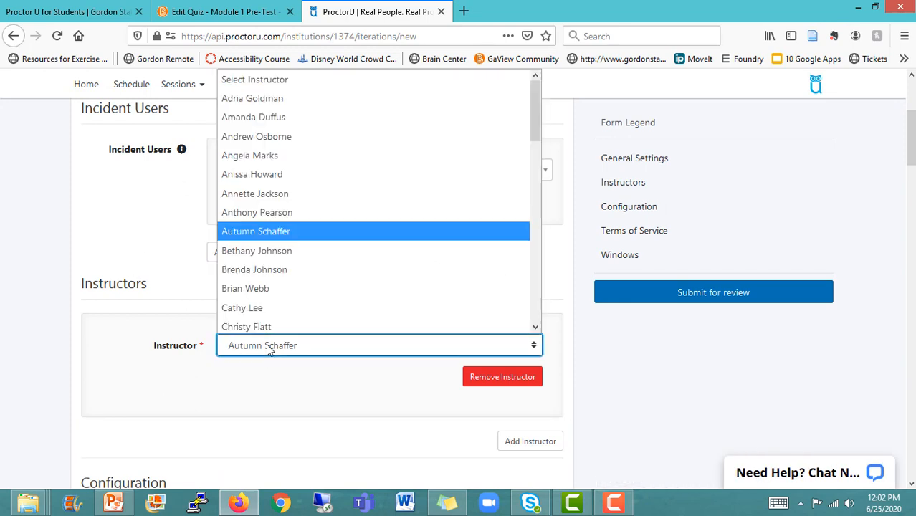
click(265, 344)
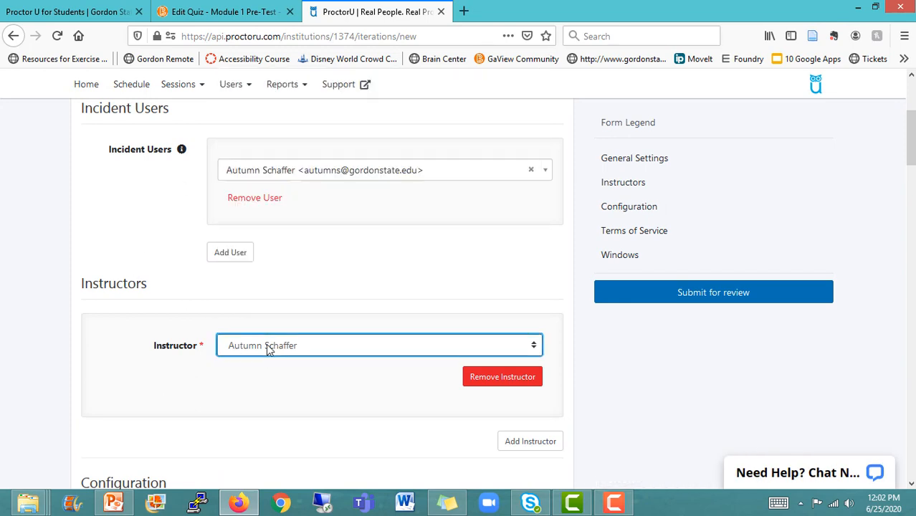
Step: Choose Summer 2020 as the exam's term in the configuration section
scroll(214, 364, down, 3)
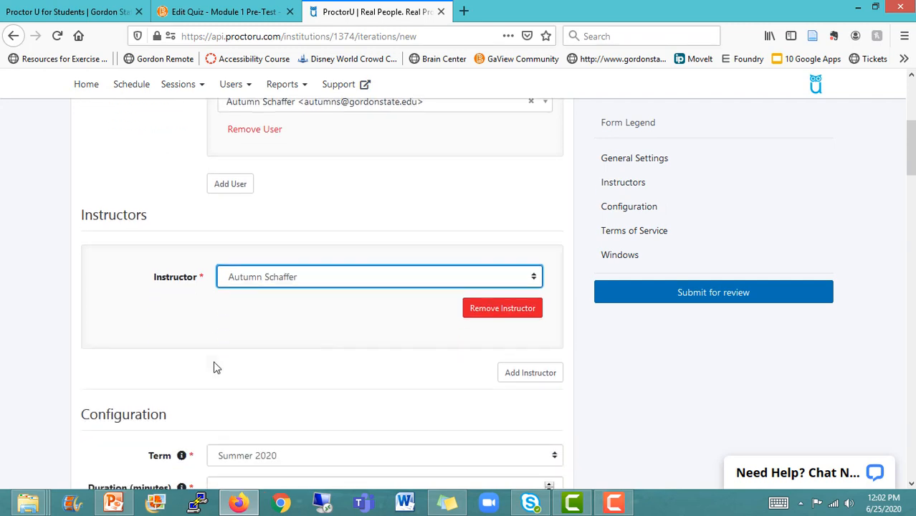
scroll(218, 368, down, 3)
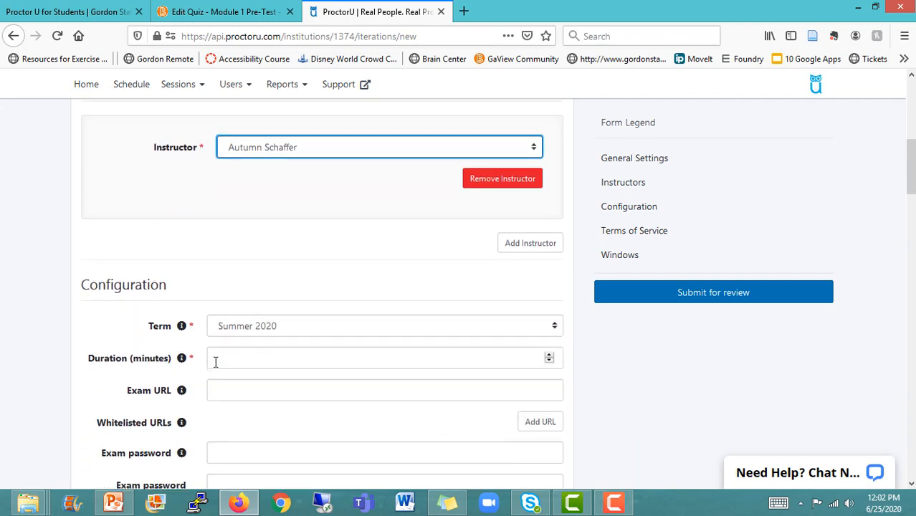
scroll(215, 362, down, 3)
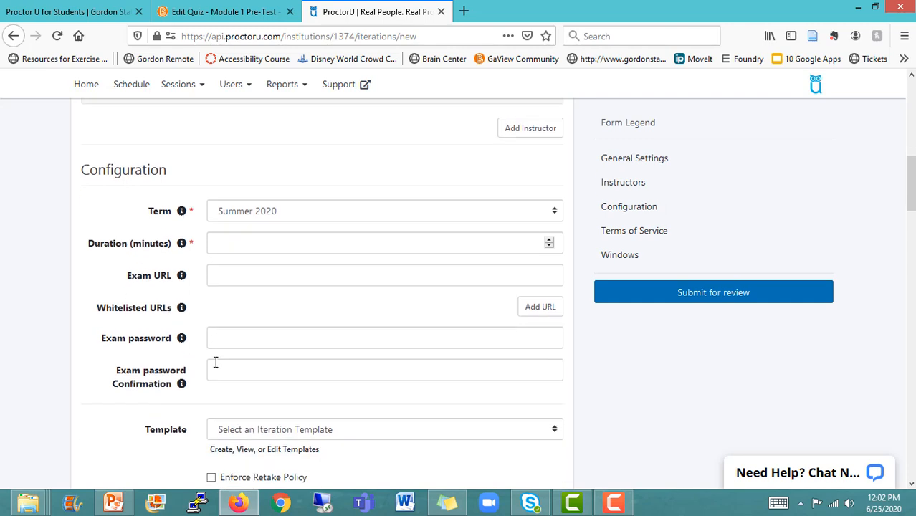
click(308, 178)
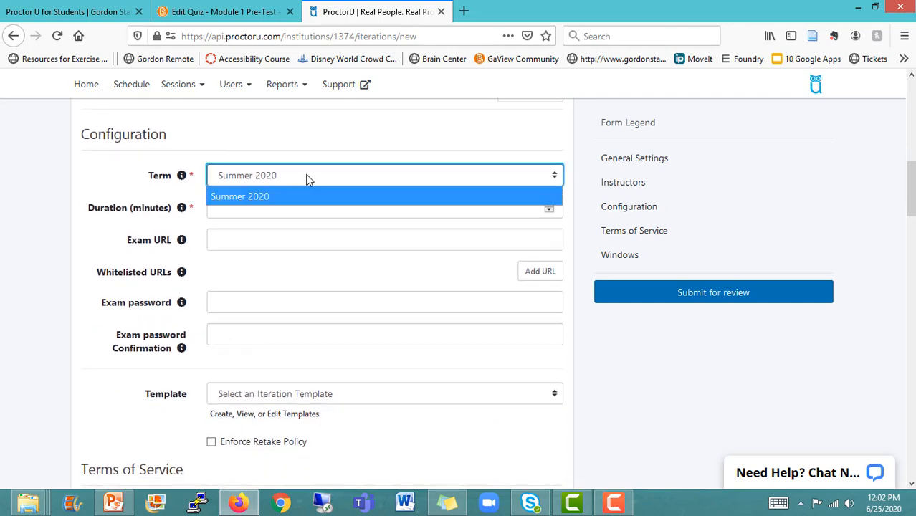
click(308, 178)
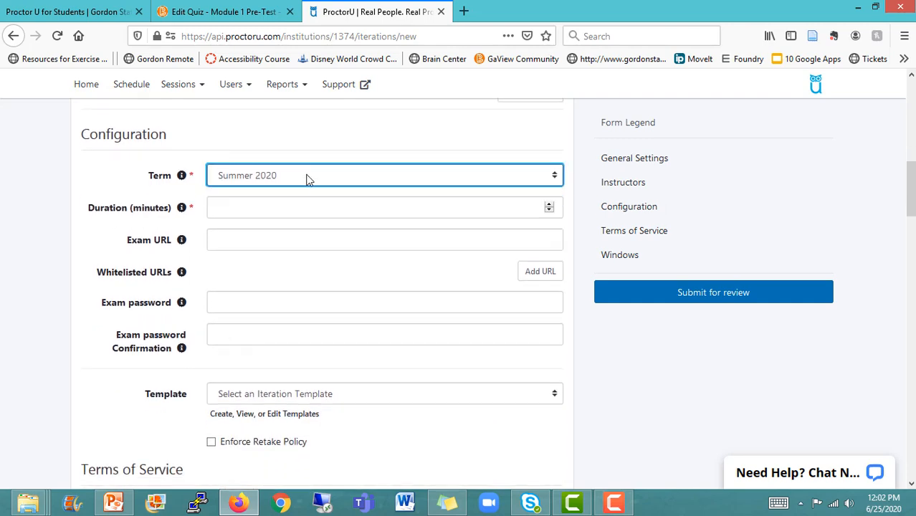
click(250, 180)
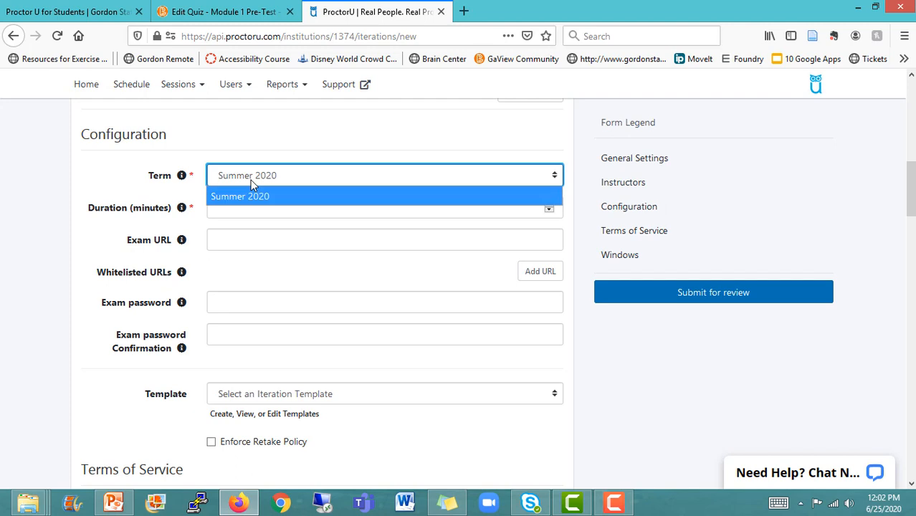
click(250, 180)
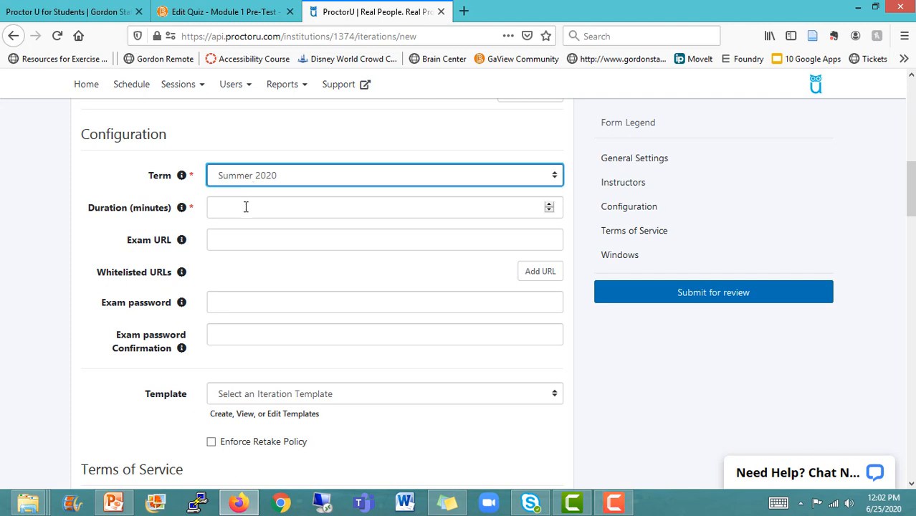
Step: Set the exam duration to 60 minutes and view the help note for the duration
click(246, 207)
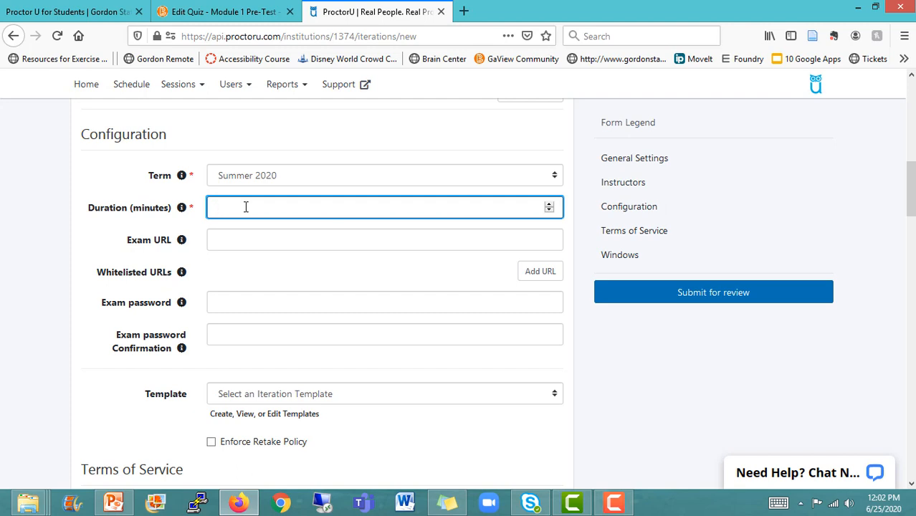
text(60)
click(235, 239)
drag(228, 208, 216, 207)
mouse_move(182, 209)
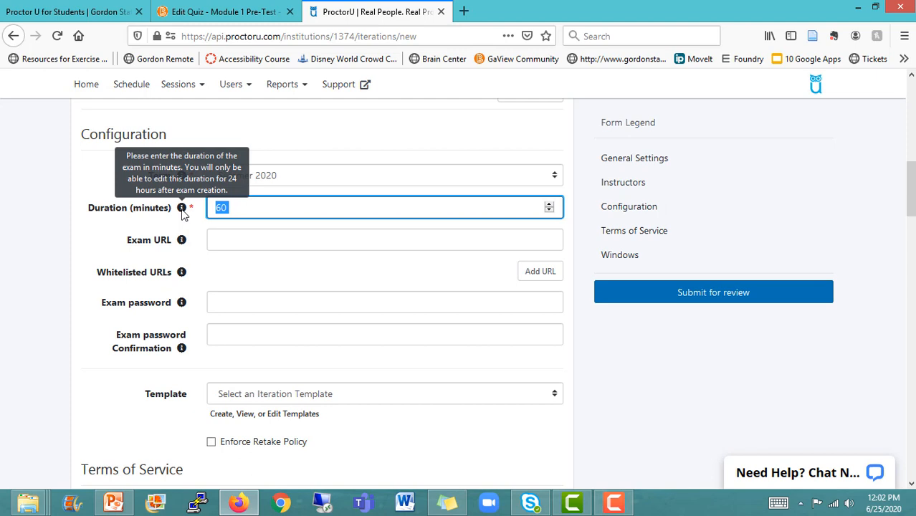
click(230, 244)
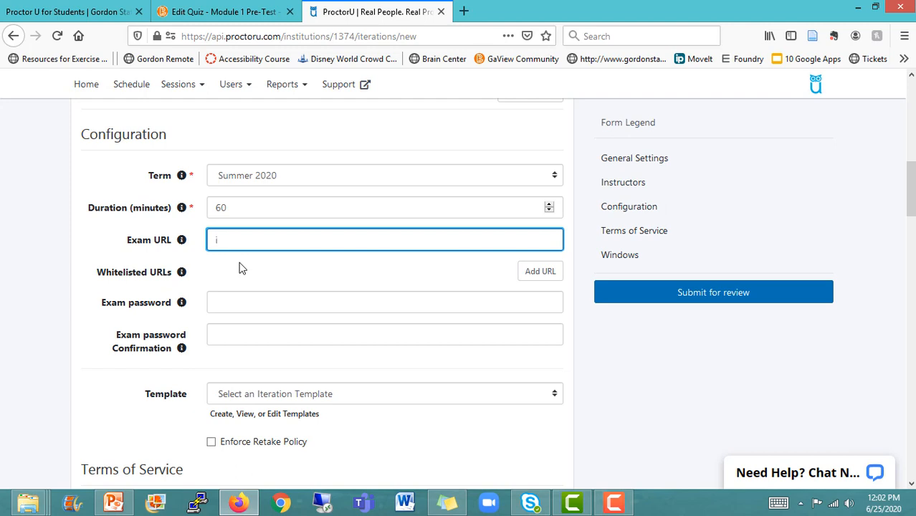
text(Brightspace by D2L)
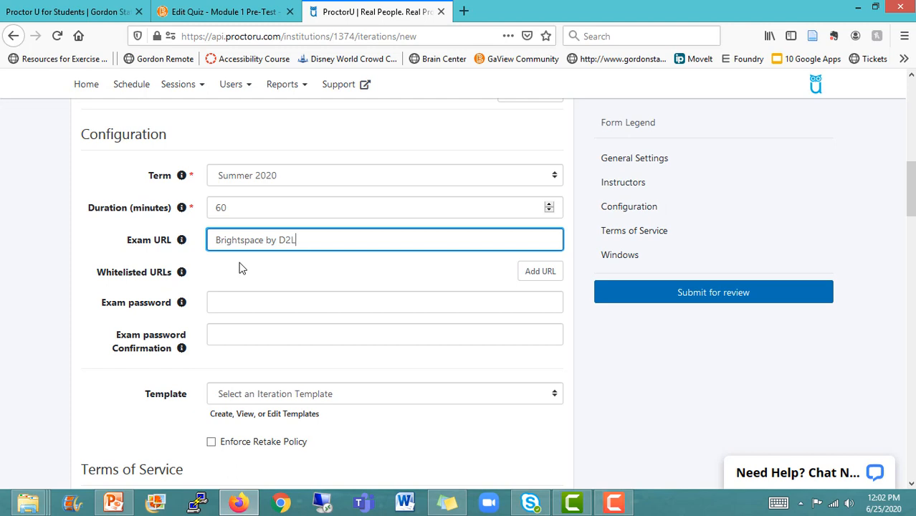
key(ctrl+a)
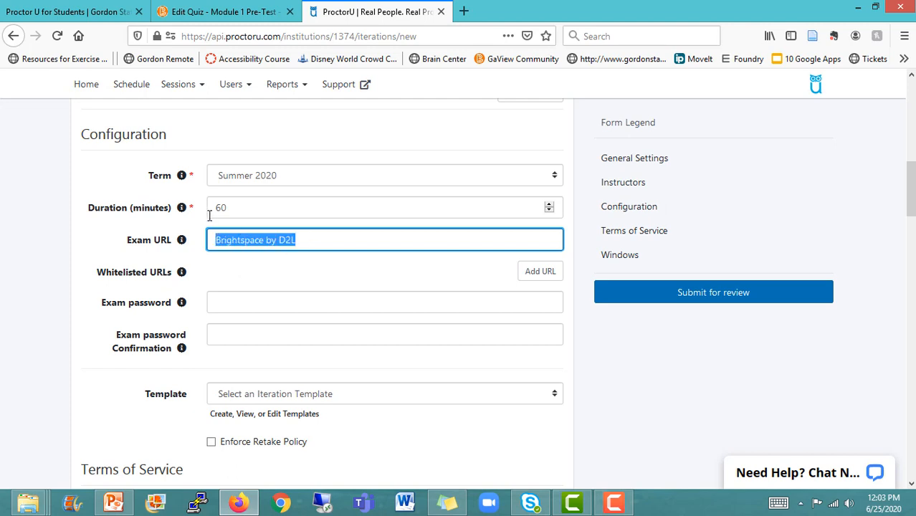
text(MyMathLab)
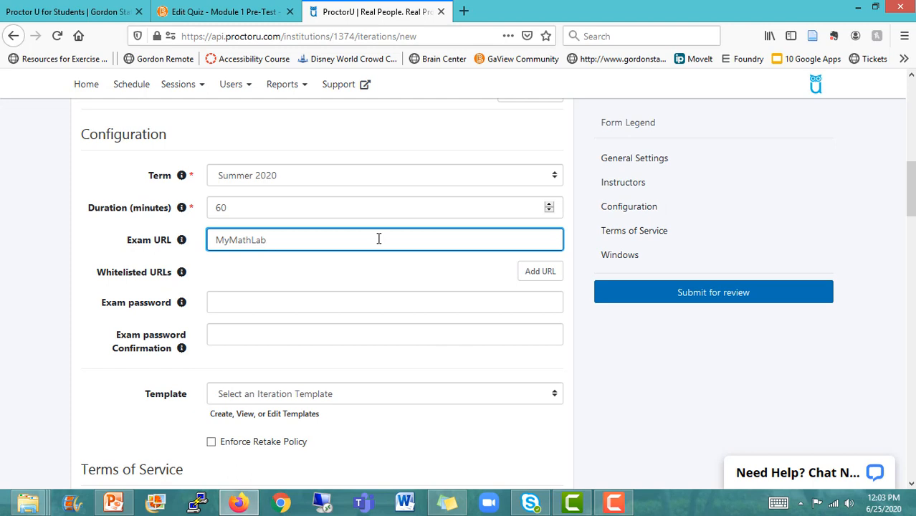
drag(378, 240, 127, 225)
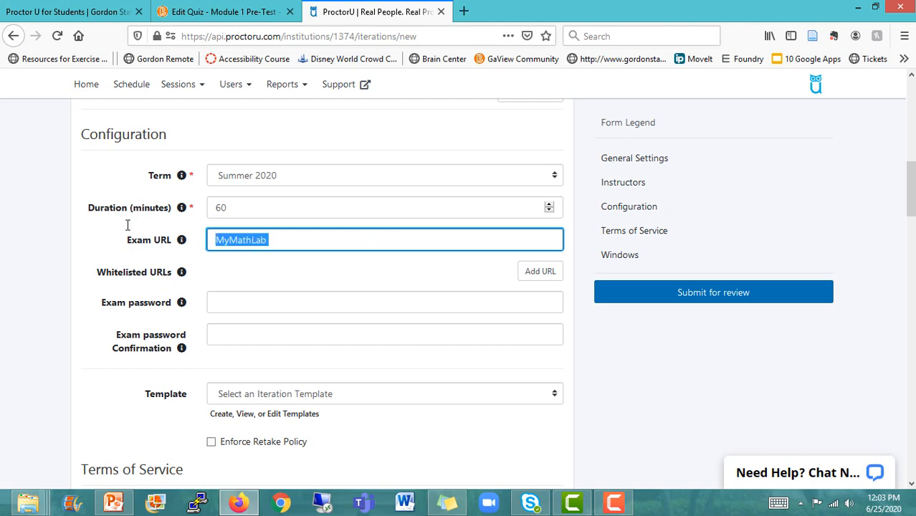
key(BackSpace)
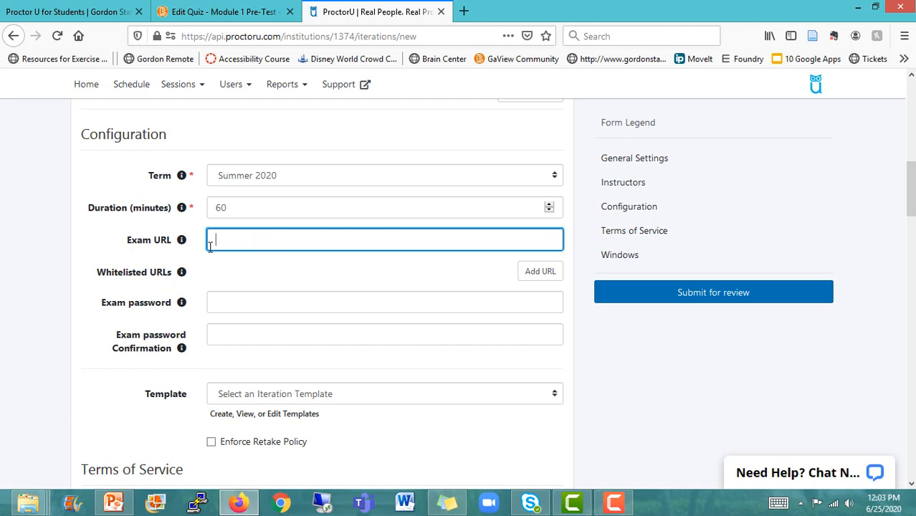
Step: Enter the exam password and repeat it in the exam password confirmation field
click(219, 298)
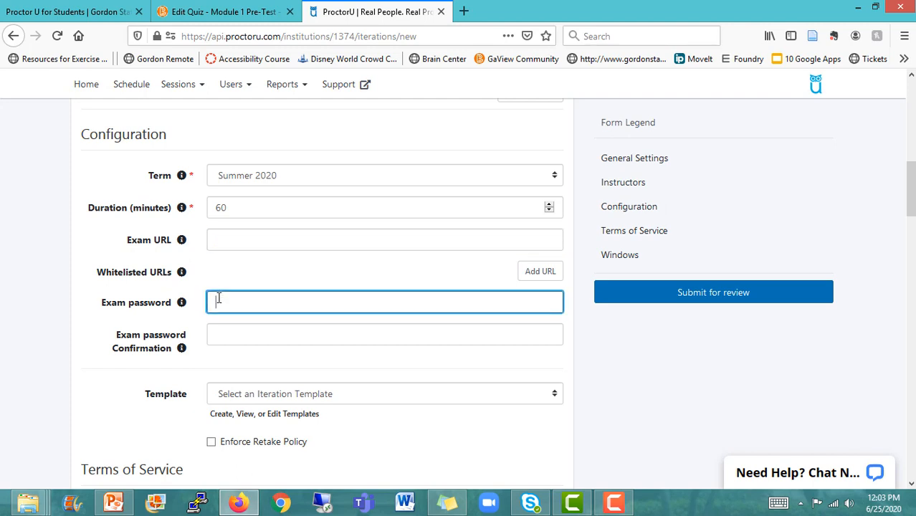
key(ctrl+a)
key(ctrl+c)
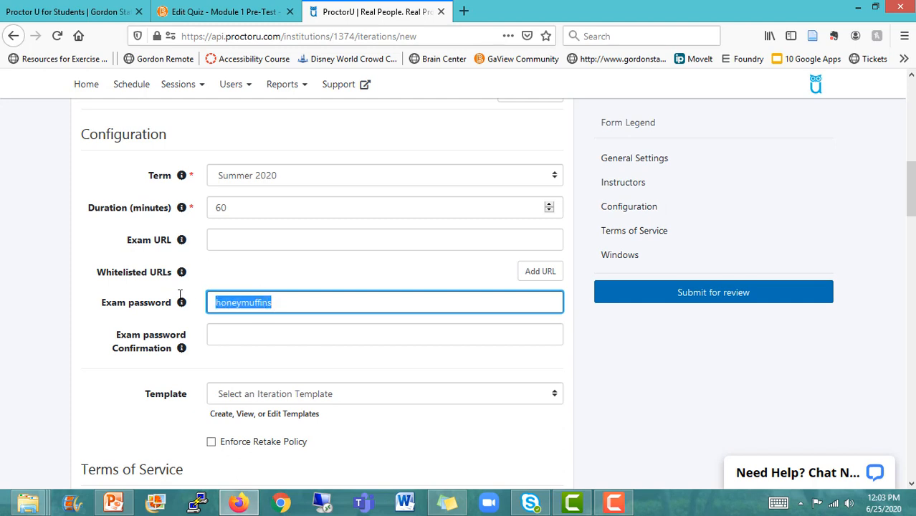
click(220, 333)
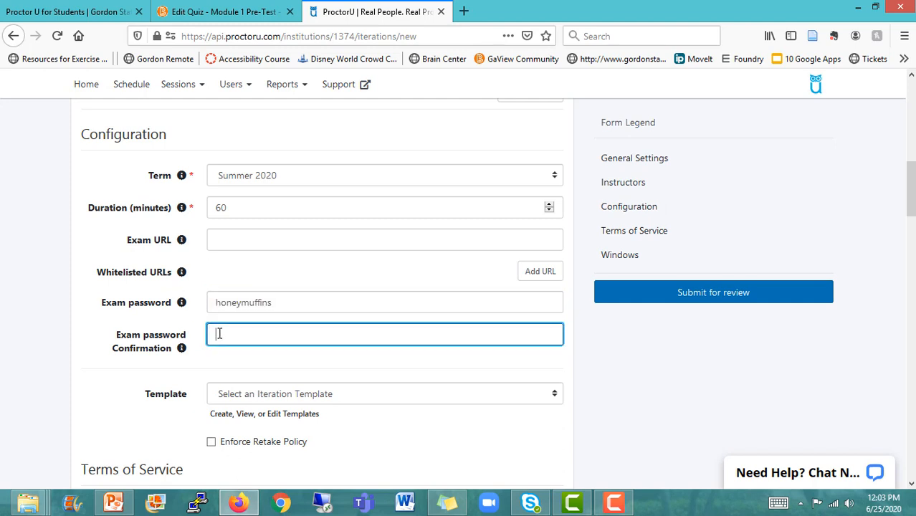
key(ctrl+v)
Step: Try the No resources allowed option under the permitted resources and clear it again
scroll(349, 335, down, 2)
scroll(350, 335, down, 2)
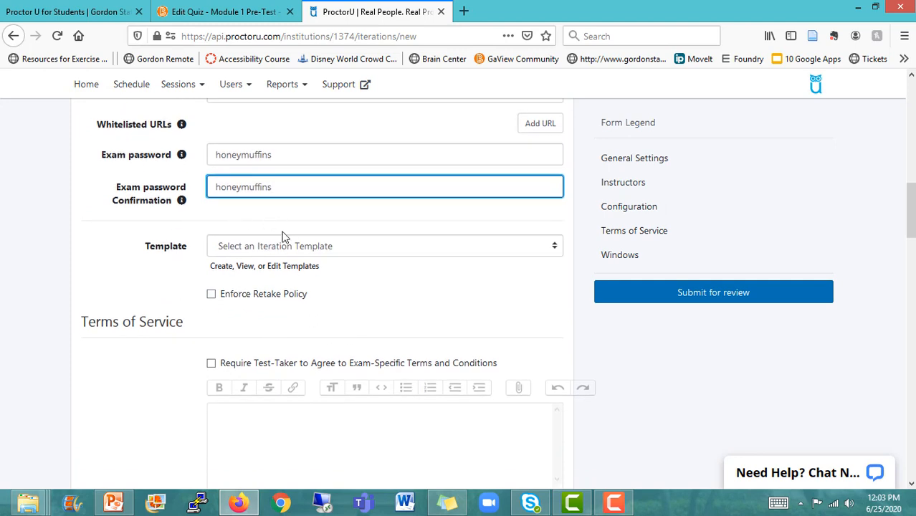
scroll(304, 277, down, 1)
scroll(303, 278, down, 3)
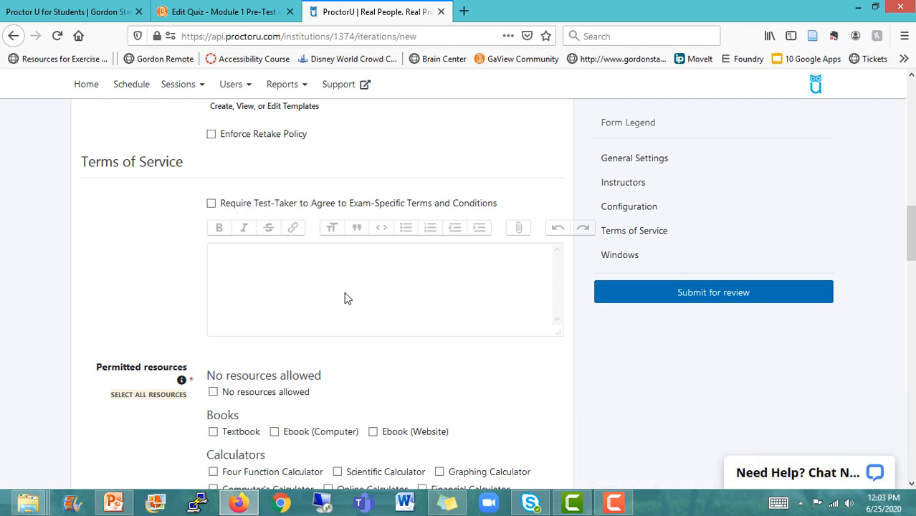
scroll(345, 294, down, 2)
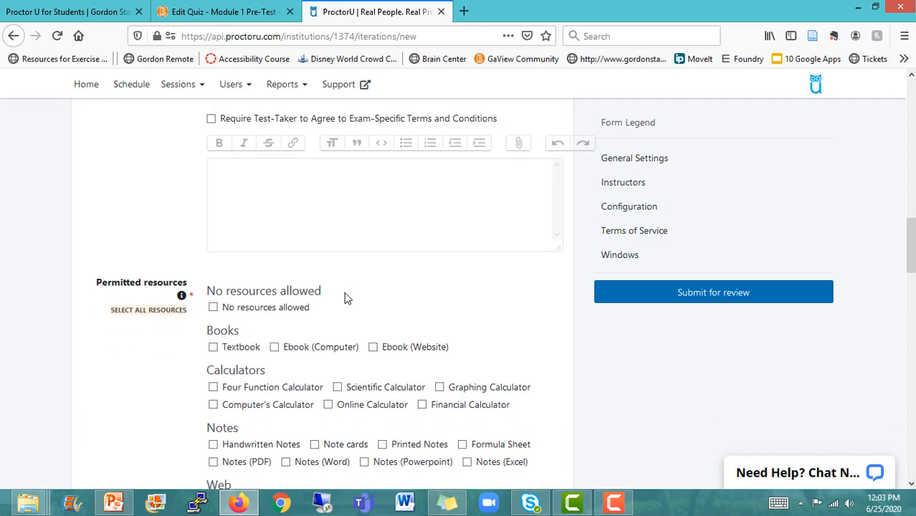
scroll(344, 291, down, 3)
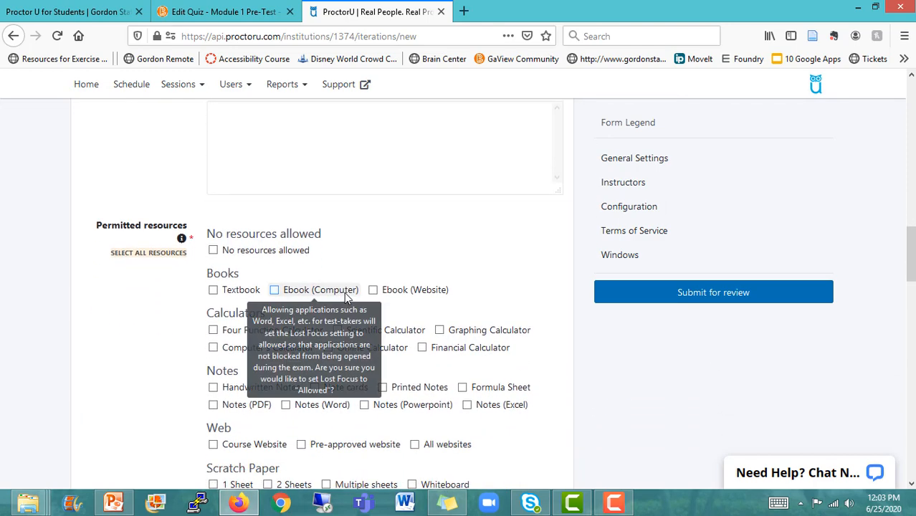
scroll(344, 292, down, 1)
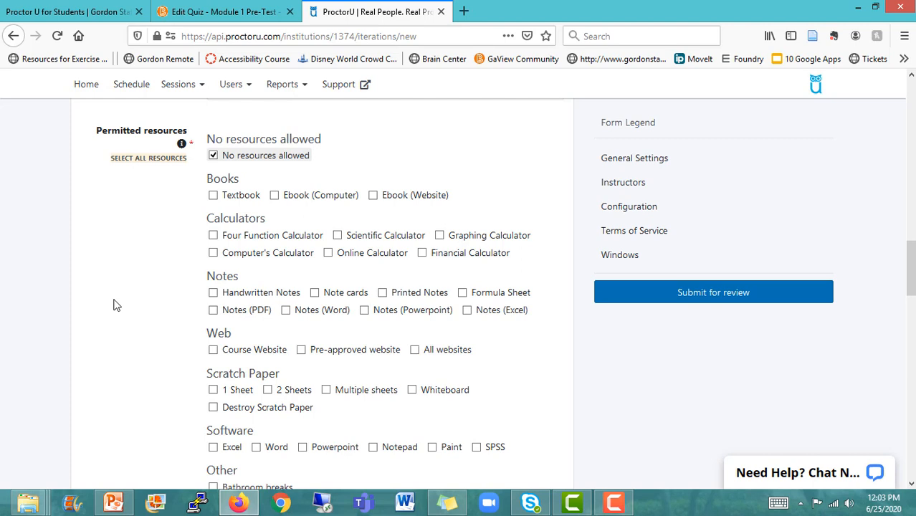
click(214, 155)
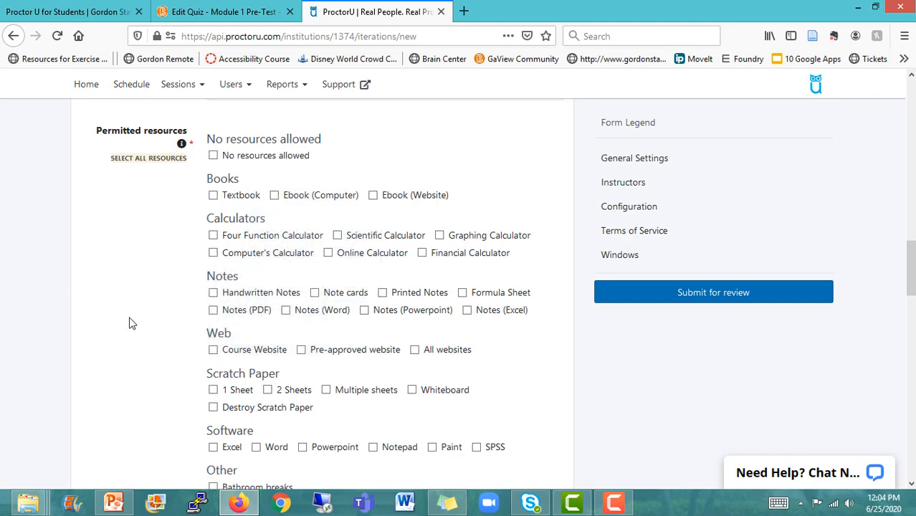
Step: Try permitting 1 Sheet, Destroy Scratch Paper and Bathroom breaks, and clear those options again
scroll(131, 323, down, 1)
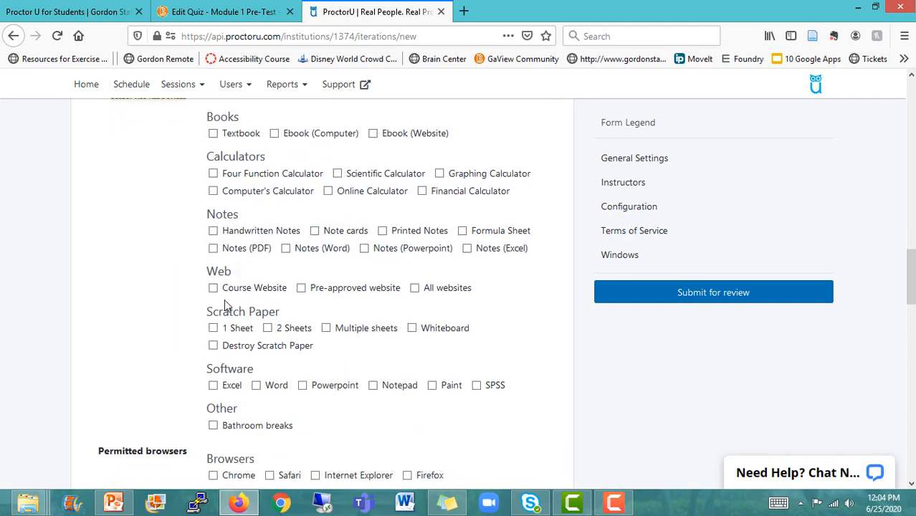
scroll(173, 348, down, 1)
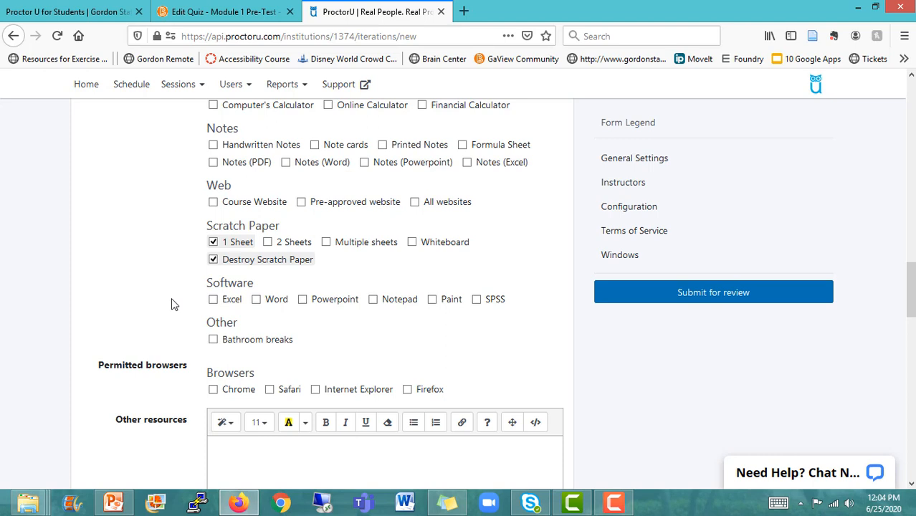
click(212, 341)
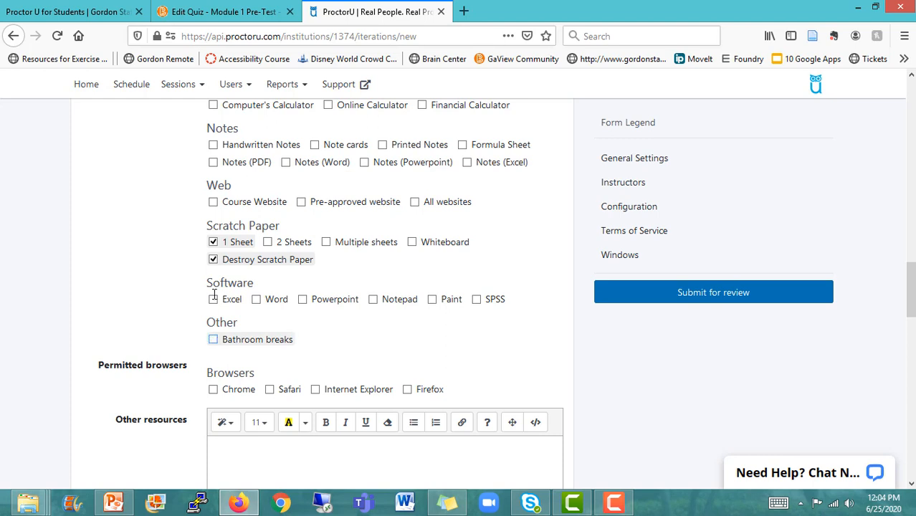
click(213, 242)
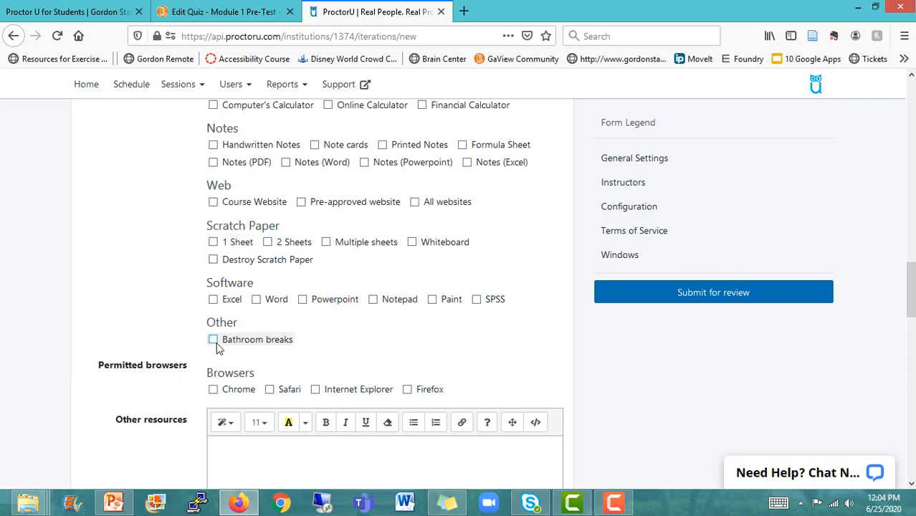
Step: Try allowing Chrome as a permitted browser, clear it again, and place the cursor in the Other resources text area
scroll(248, 281, up, 4)
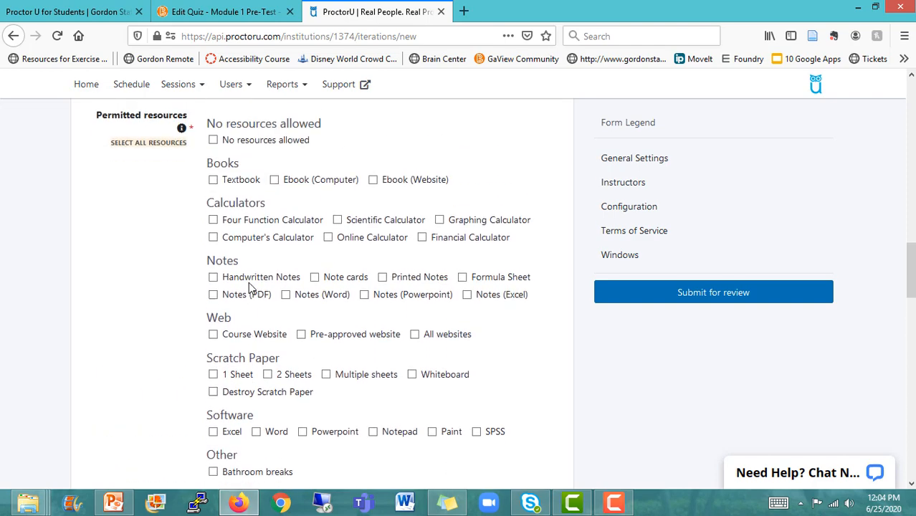
scroll(247, 282, down, 6)
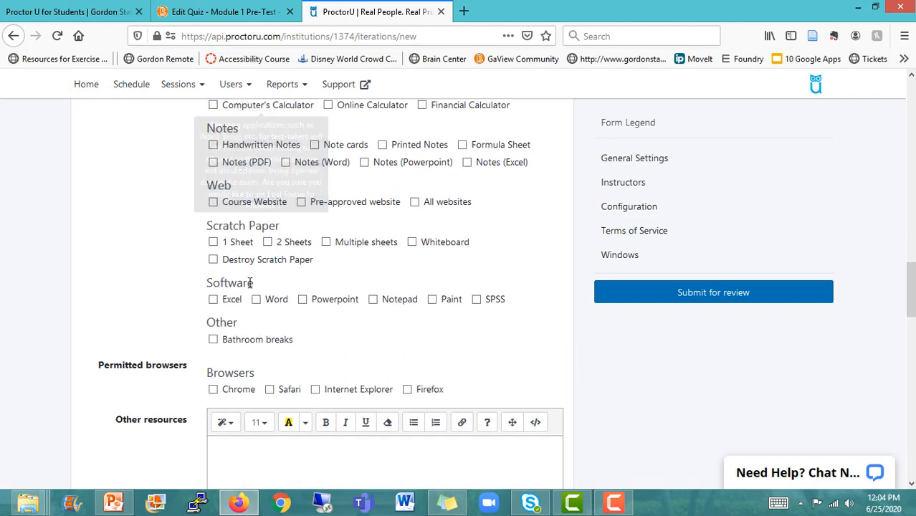
scroll(249, 283, down, 2)
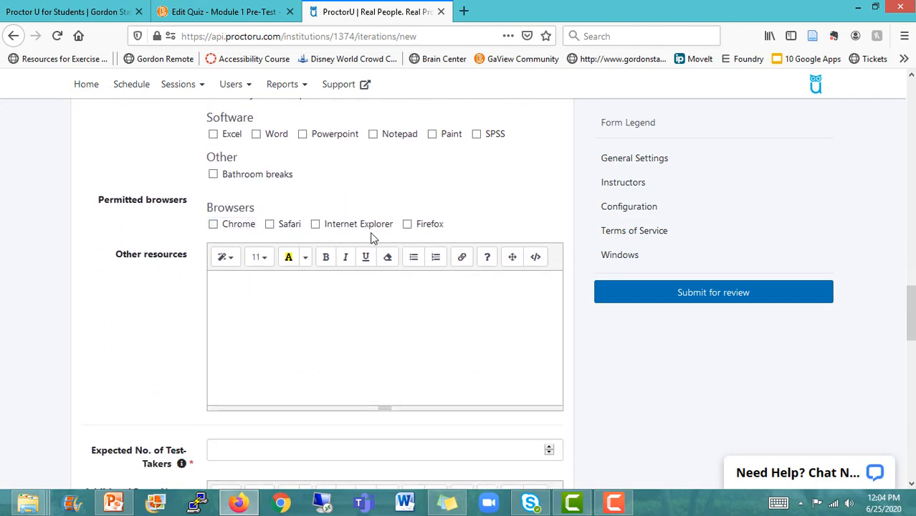
click(214, 225)
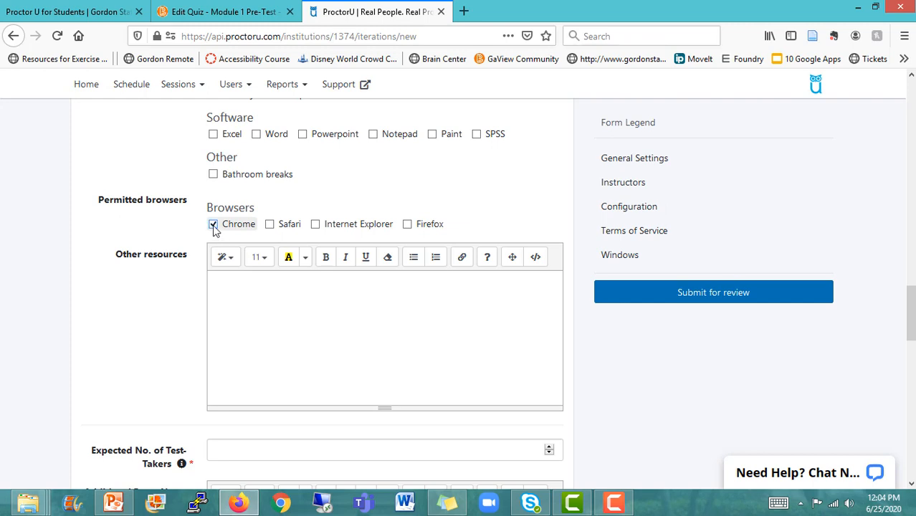
click(213, 225)
click(223, 298)
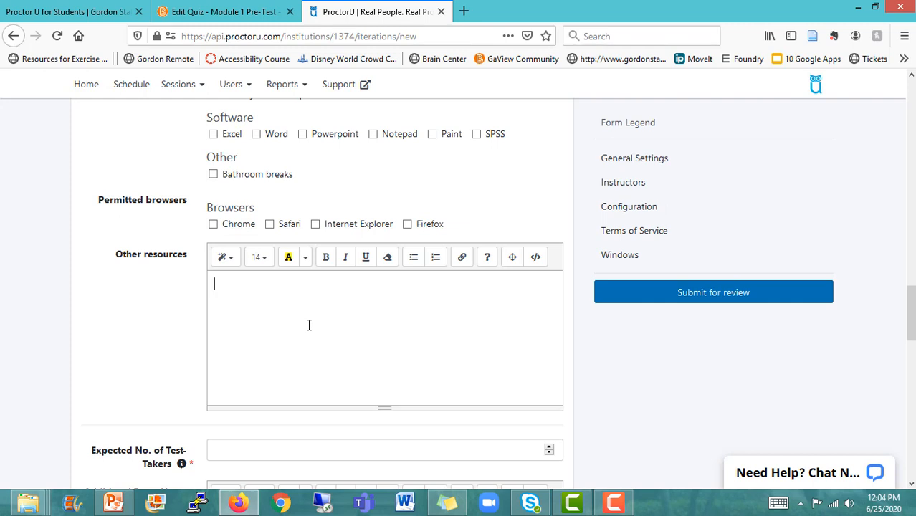
Step: Try allowing Course Website among the permitted web resources and clear it again
scroll(309, 326, up, 10)
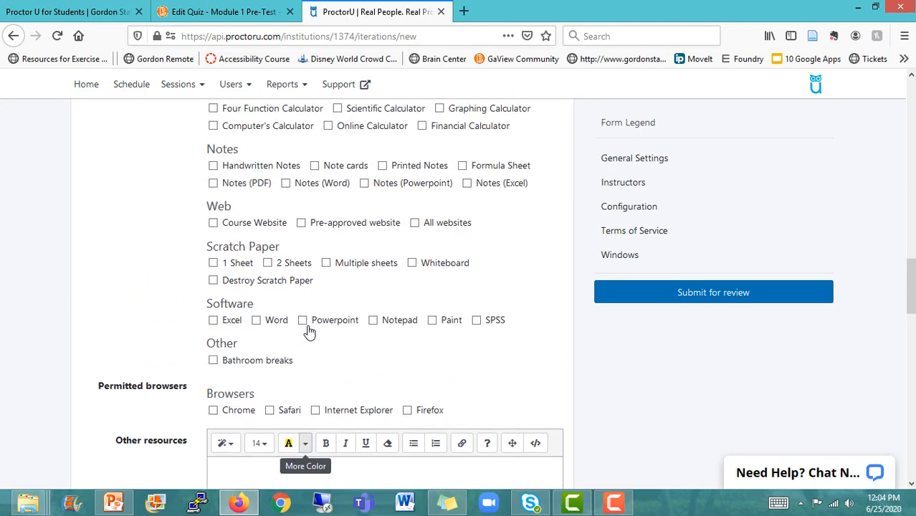
scroll(306, 330, down, 6)
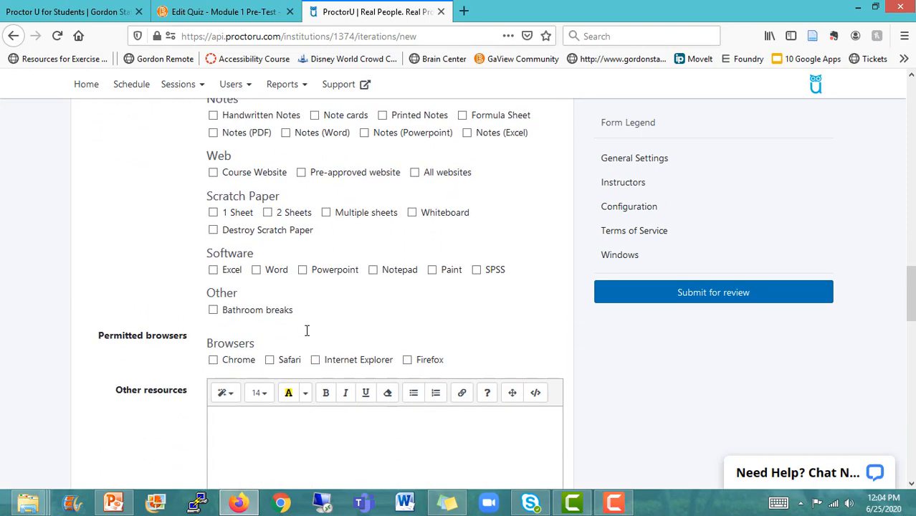
scroll(307, 329, up, 2)
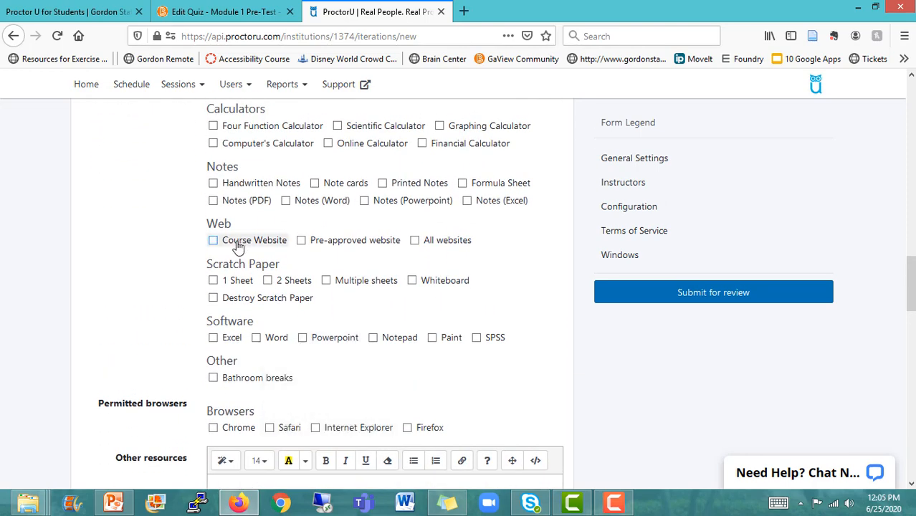
click(212, 242)
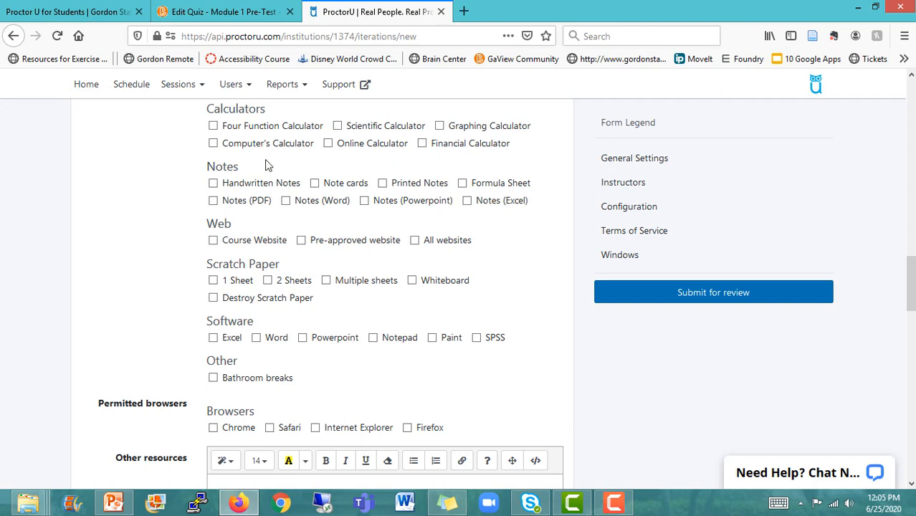
scroll(263, 172, up, 4)
scroll(264, 176, down, 4)
Step: Set the expected number of test-takers to 172
scroll(262, 175, down, 7)
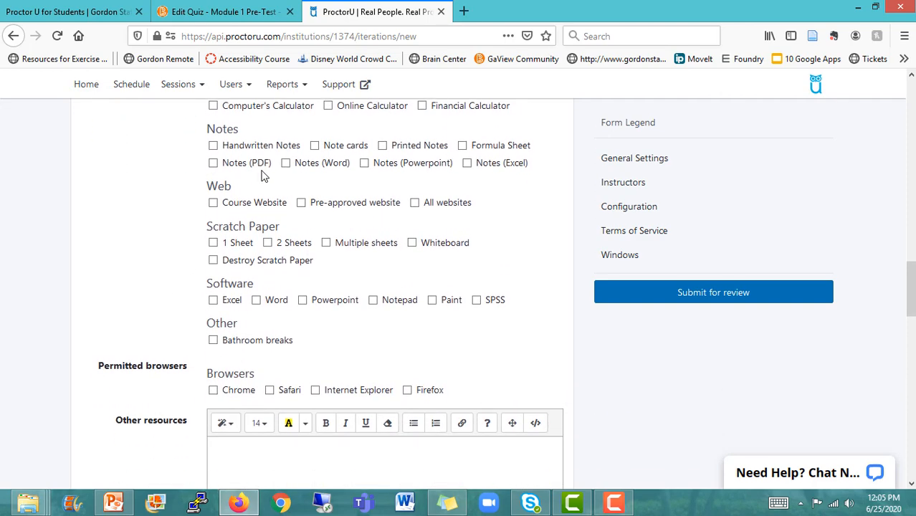
scroll(262, 172, down, 3)
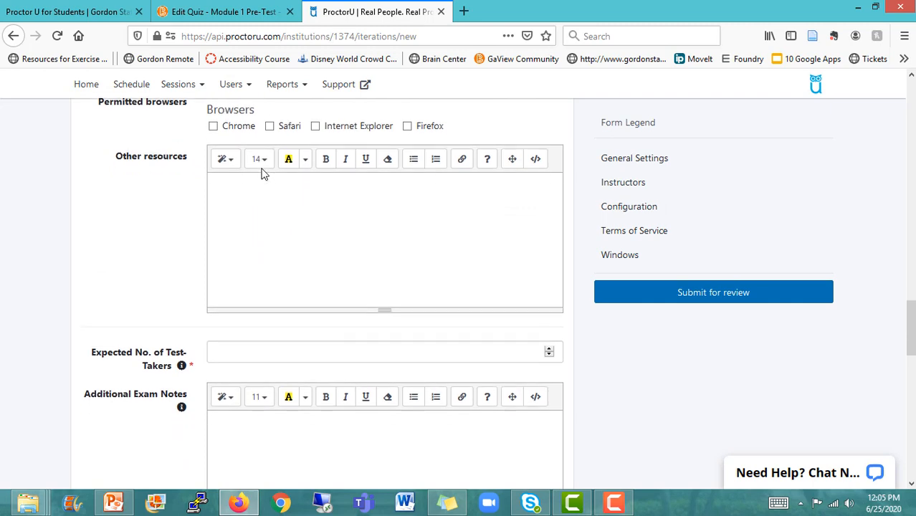
click(237, 247)
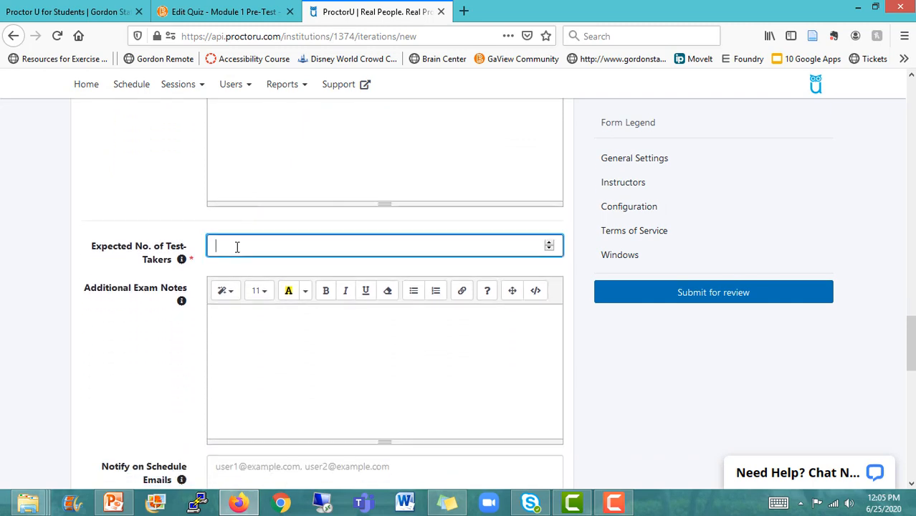
text(172)
Step: Enter a student's full name with a 75 mins time allowance in the additional exam notes
mouse_move(910, 346)
mouse_down()
mouse_move(911, 373)
mouse_move(910, 358)
mouse_up()
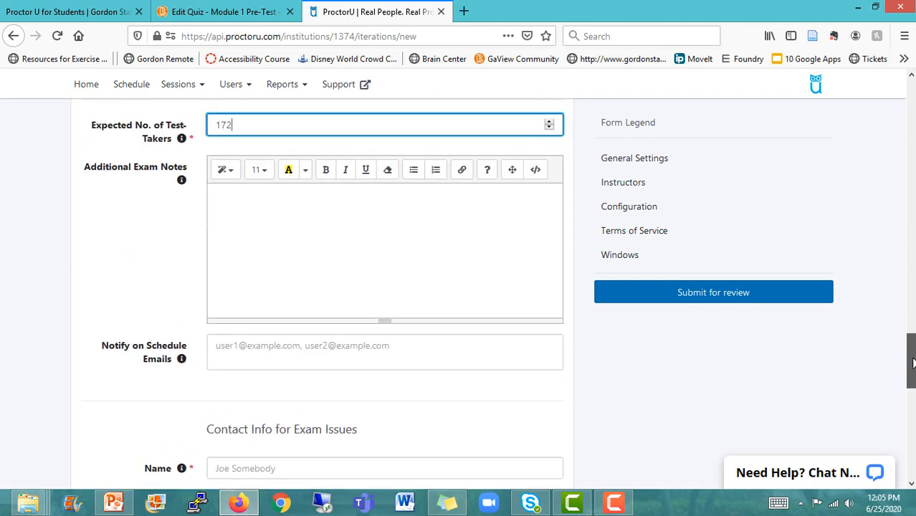
click(443, 239)
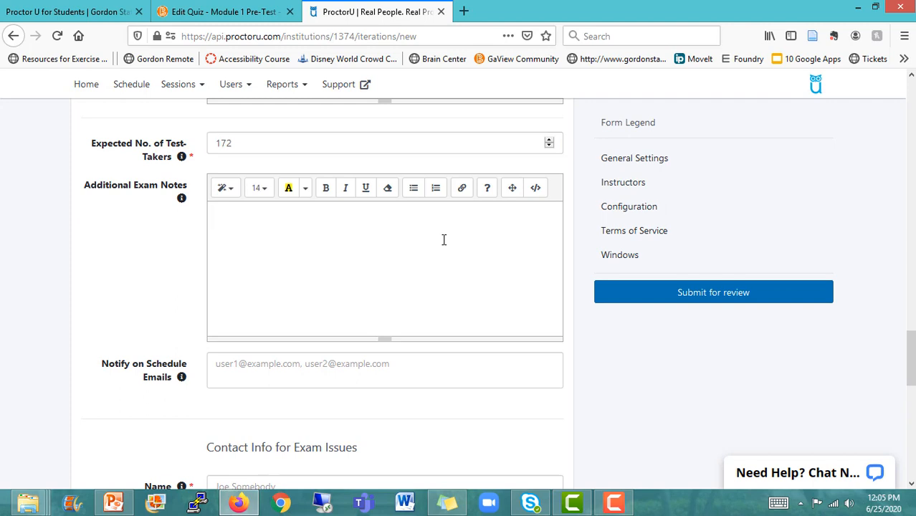
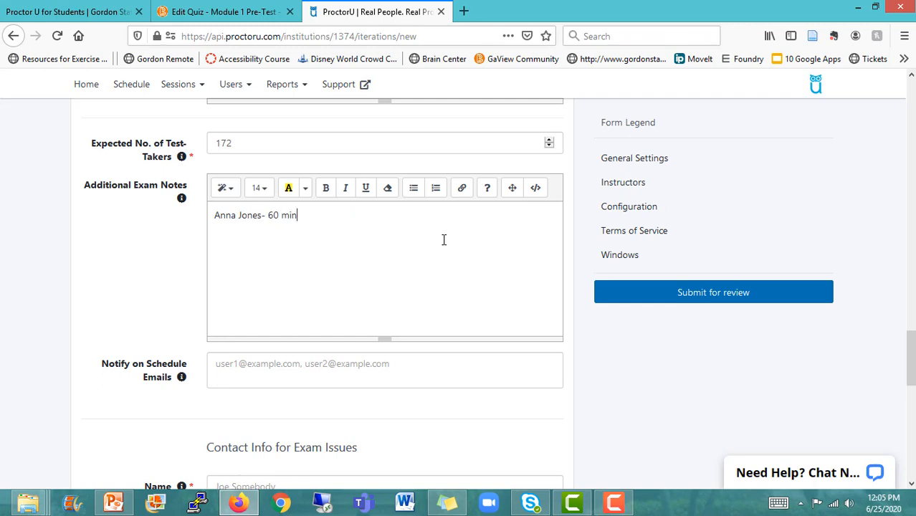
text(75 mins)
Step: Add a second line to the exam notes with another student's full name and a 120 mins allowance
key(Return)
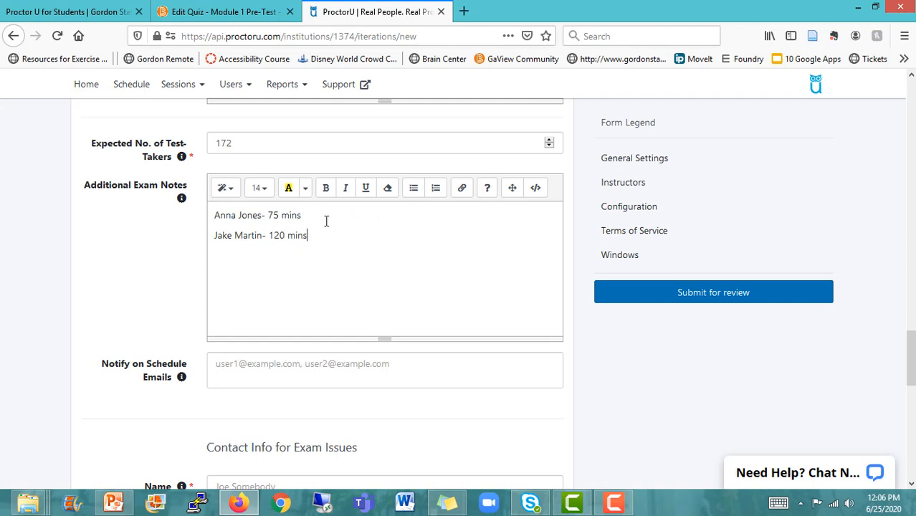
Step: Highlight the 120 mins allowance, check the Timing and Special Access settings on the Edit Quiz page, and return to the ProctorU form
drag(310, 238, 268, 240)
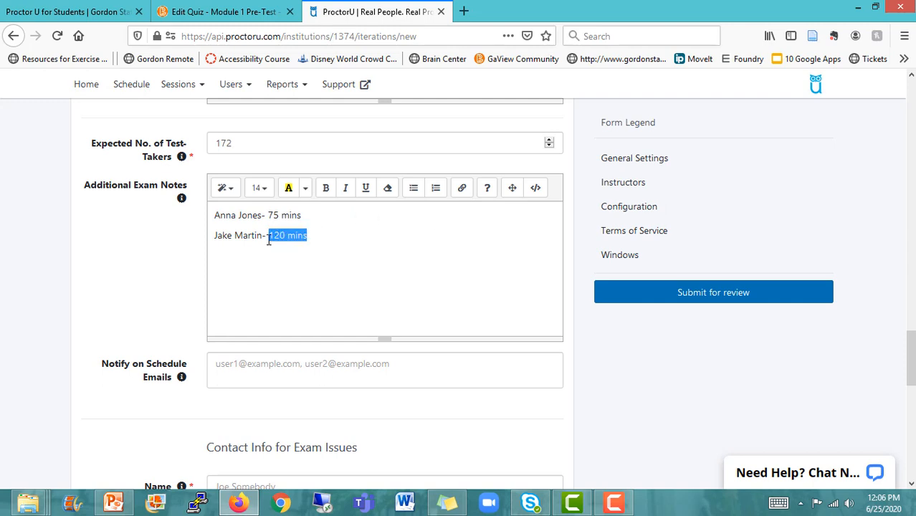
click(213, 15)
drag(910, 175, 878, 466)
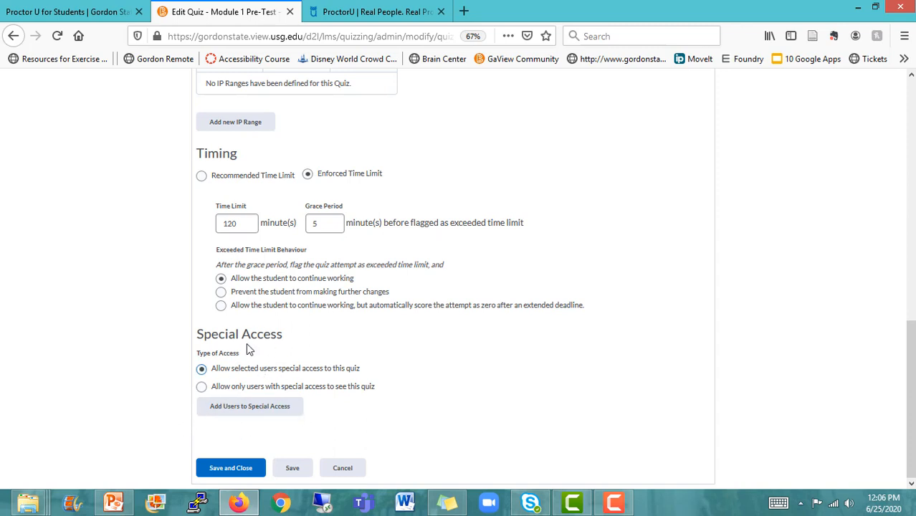
click(372, 10)
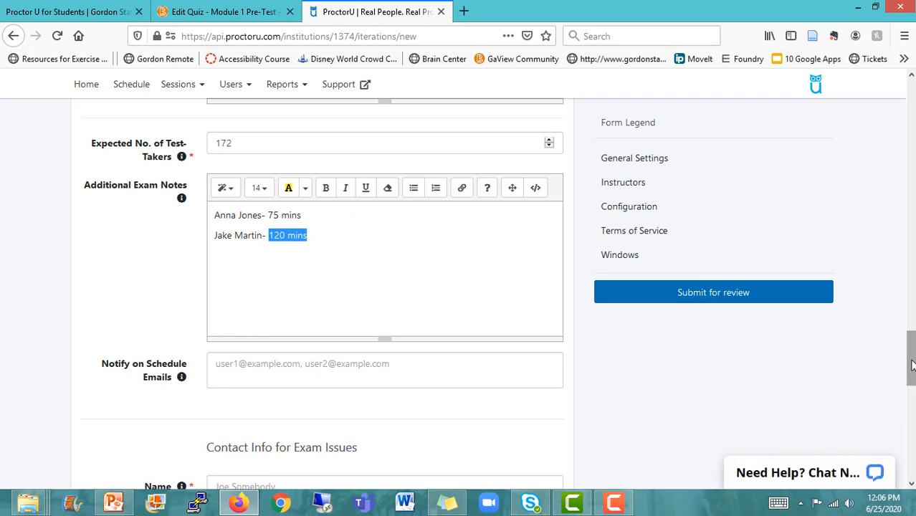
Step: Review the schedule e-mail notification, exam-issue contact info and exam Windows sections of the form
scroll(907, 370, down, 3)
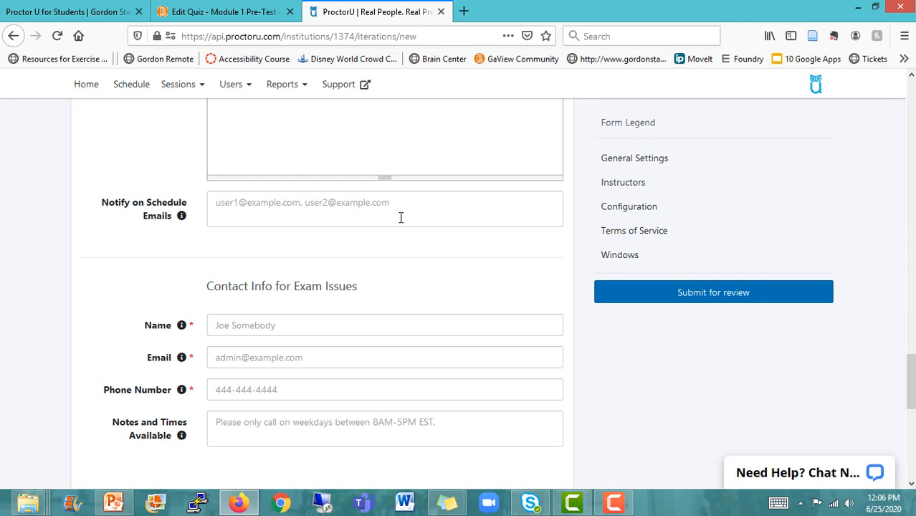
scroll(401, 217, down, 3)
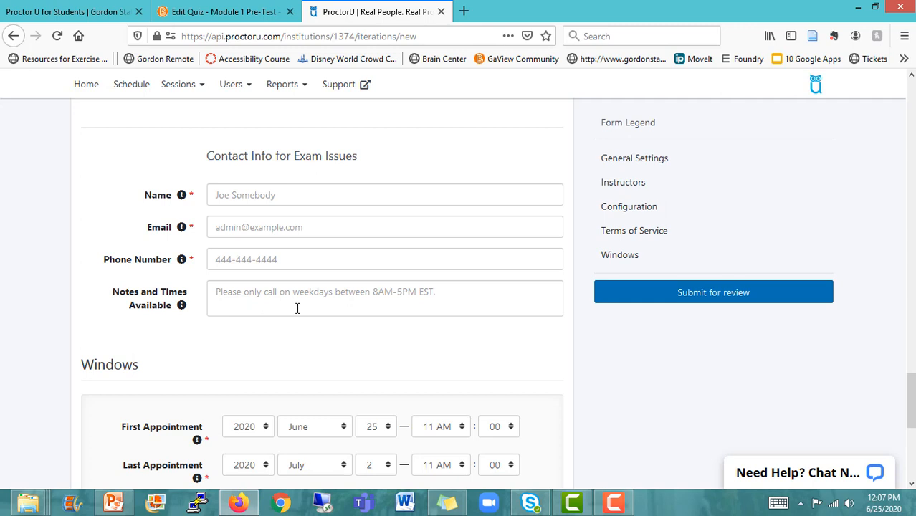
scroll(297, 308, down, 4)
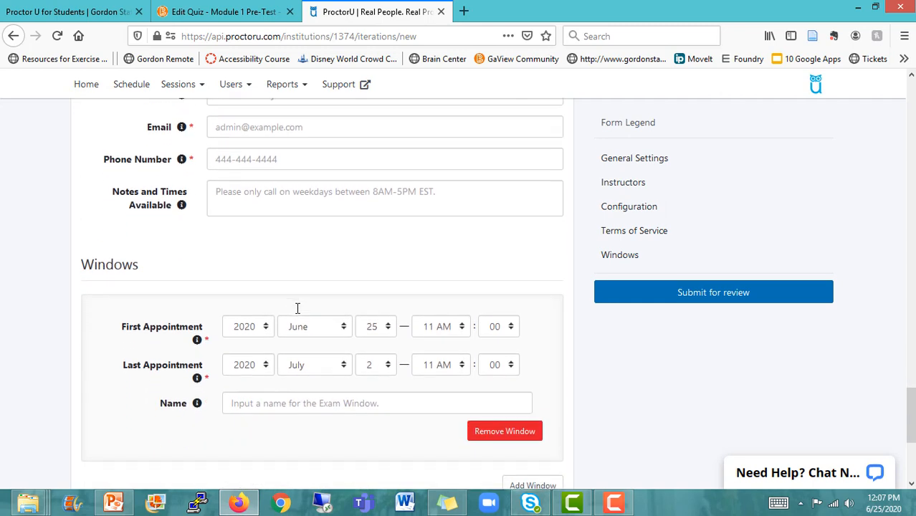
scroll(296, 310, down, 2)
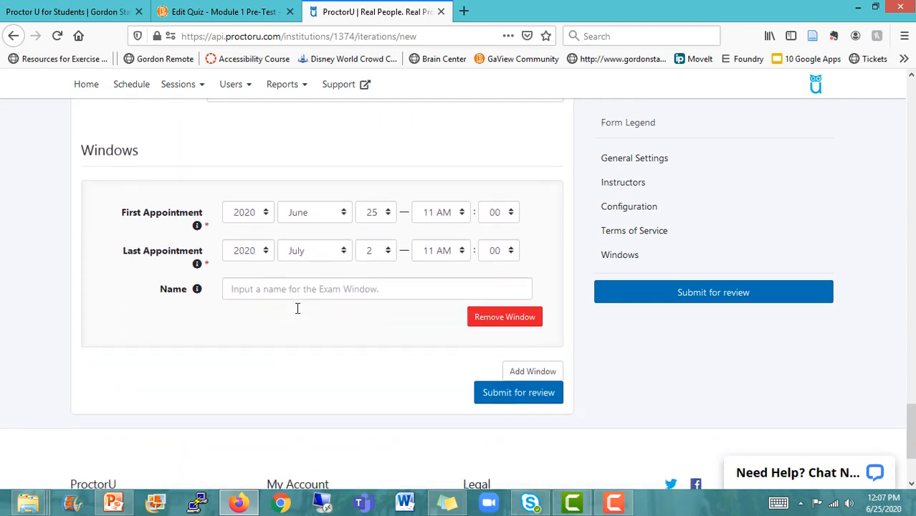